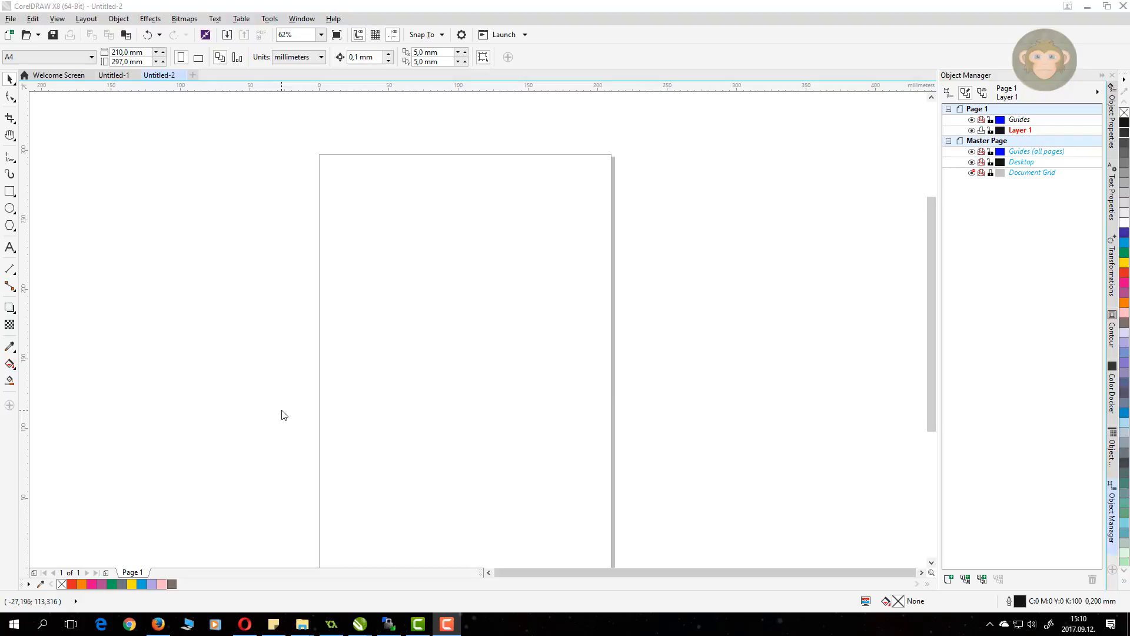
# Step: In blank Untitled-2, draw a small rectangle, a circle below it and a large rectangle underneath
pyautogui.click(114, 75)
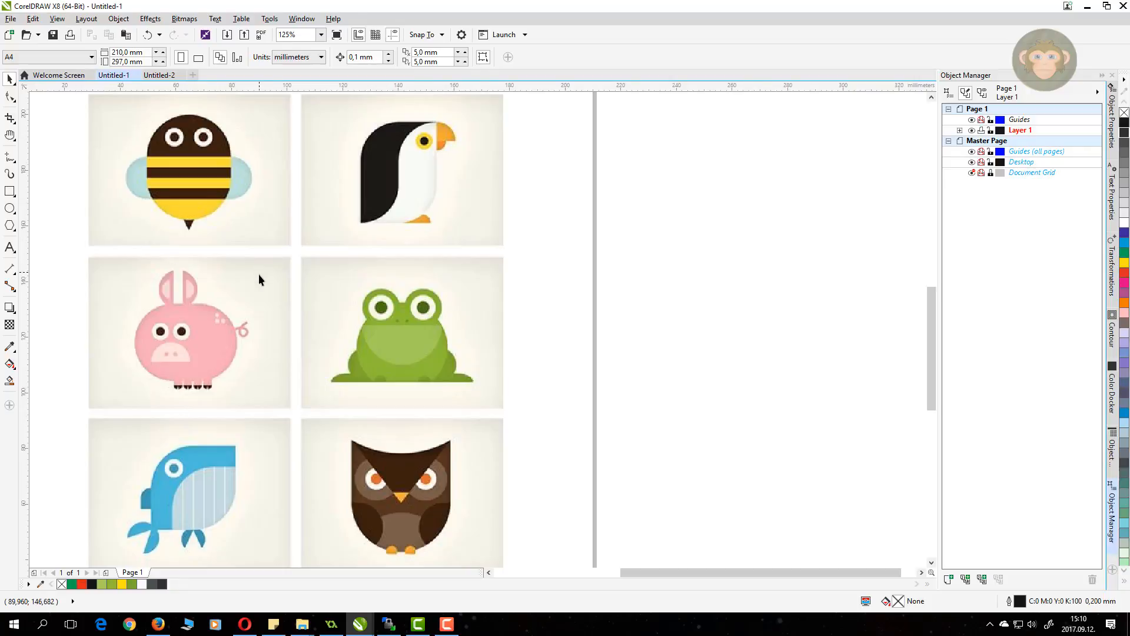
pyautogui.scroll(-2, 259, 274)
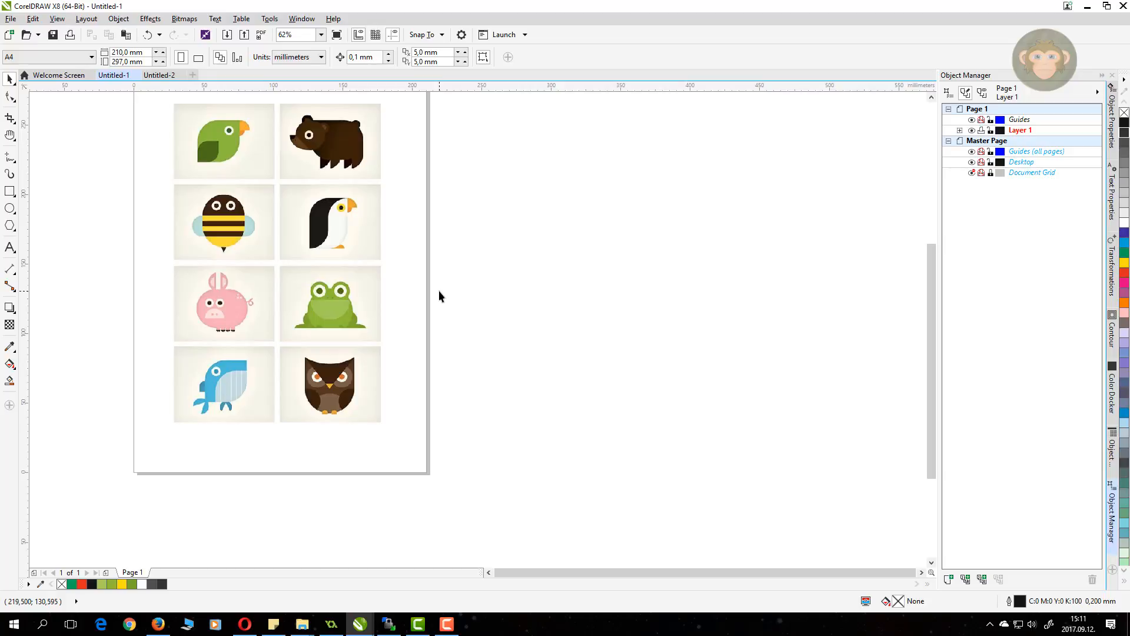
pyautogui.click(160, 75)
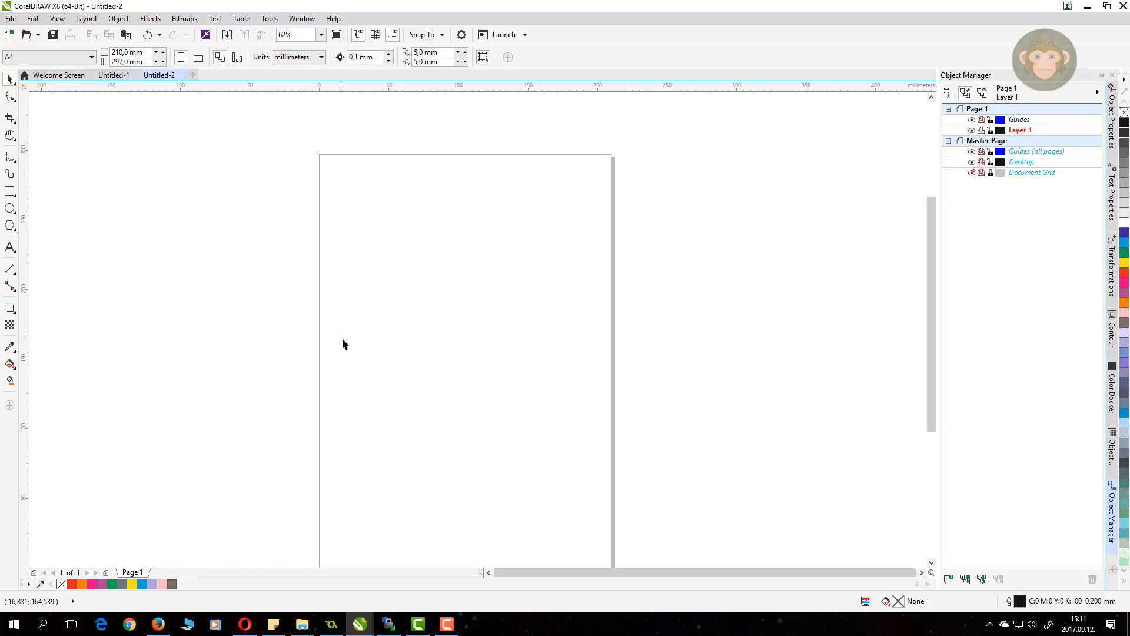
pyautogui.click(9, 192)
pyautogui.moveTo(457, 221); pyautogui.dragTo(586, 307)
pyautogui.click(9, 208)
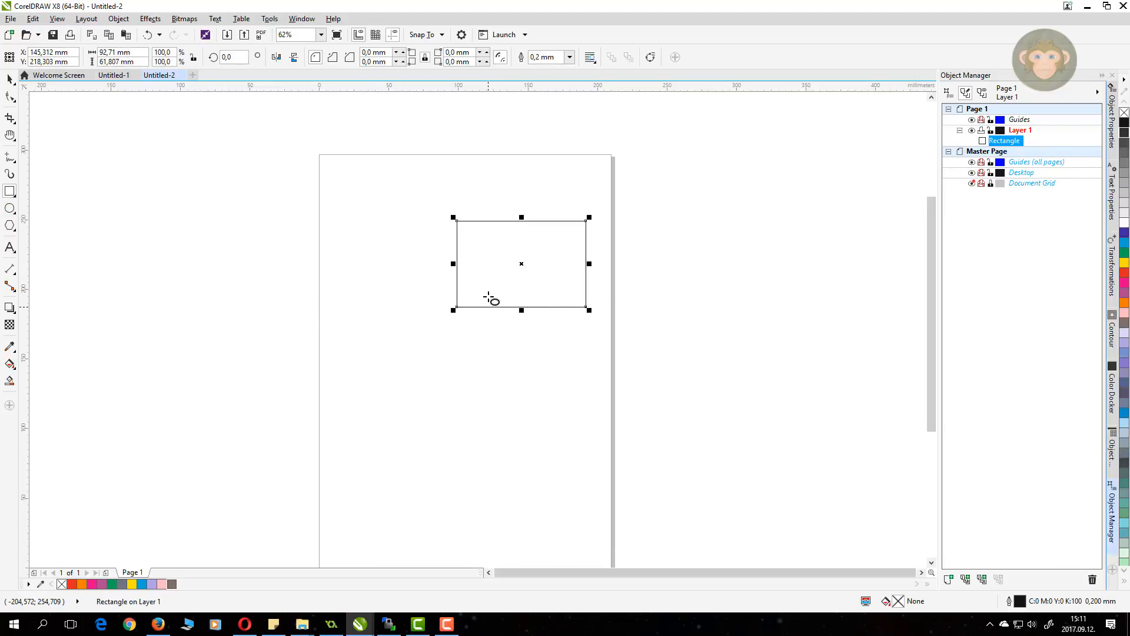
pyautogui.moveTo(488, 297); pyautogui.dragTo(537, 344)
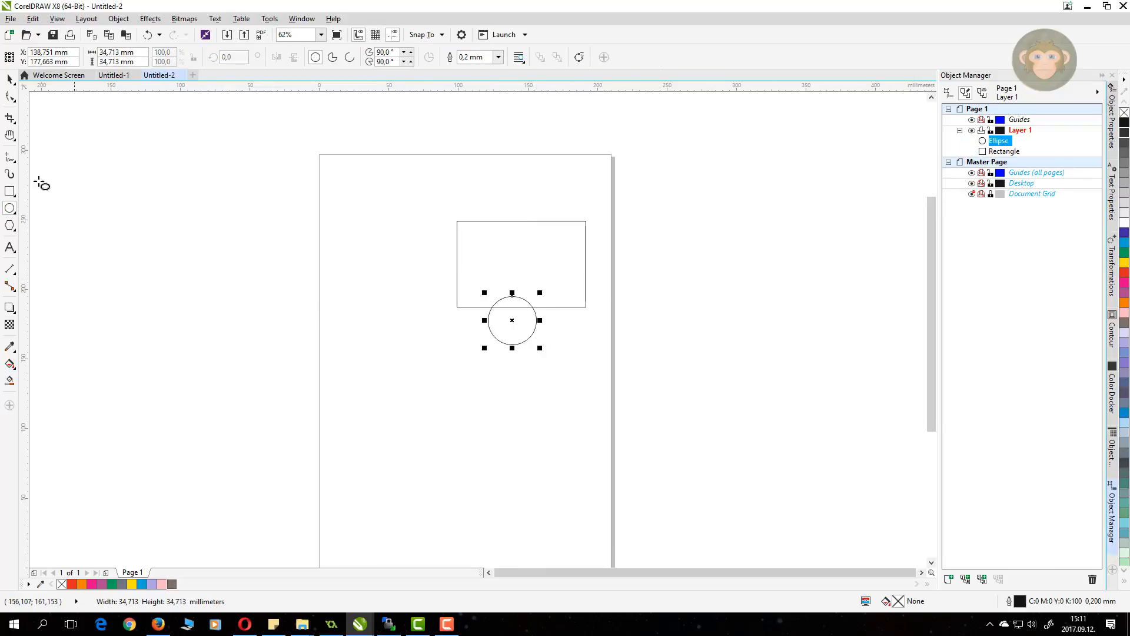
pyautogui.click(10, 192)
pyautogui.moveTo(416, 326); pyautogui.dragTo(743, 511)
# Step: Fill the circle orange, the small rectangle blue and the large rectangle light blue
pyautogui.click(9, 80)
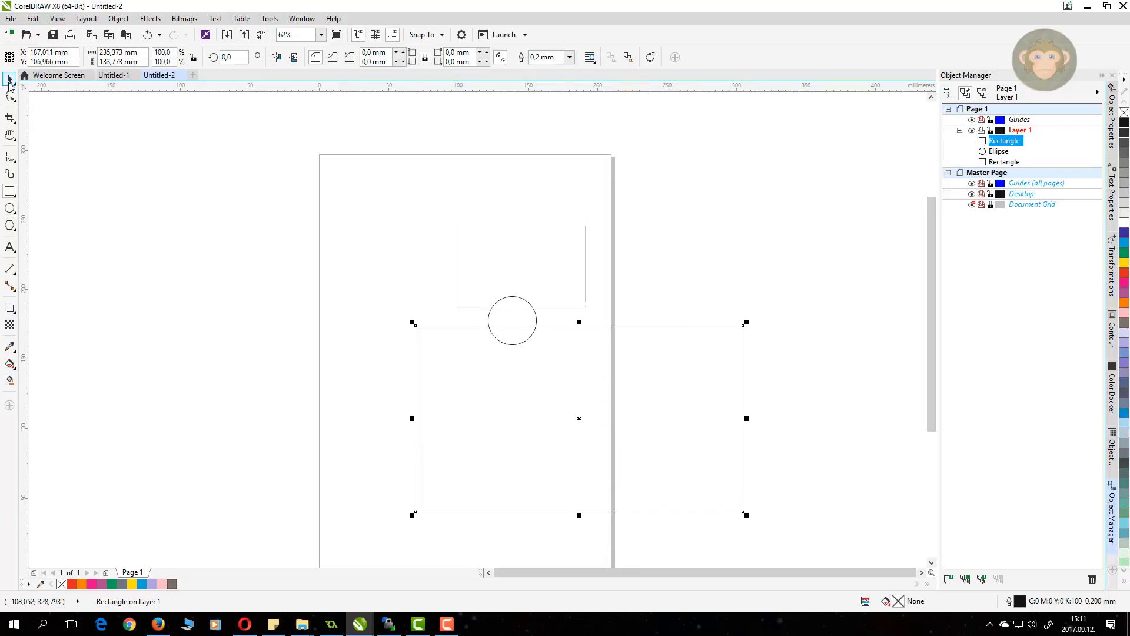
pyautogui.click(527, 312)
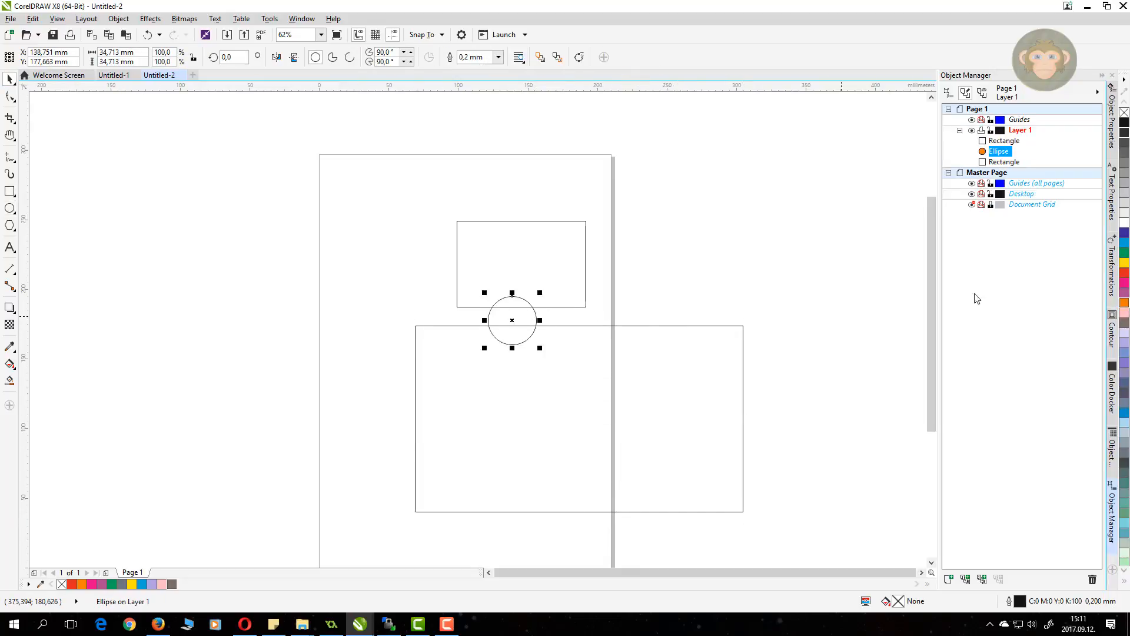
pyautogui.click(1124, 302)
pyautogui.click(585, 262)
pyautogui.click(1124, 242)
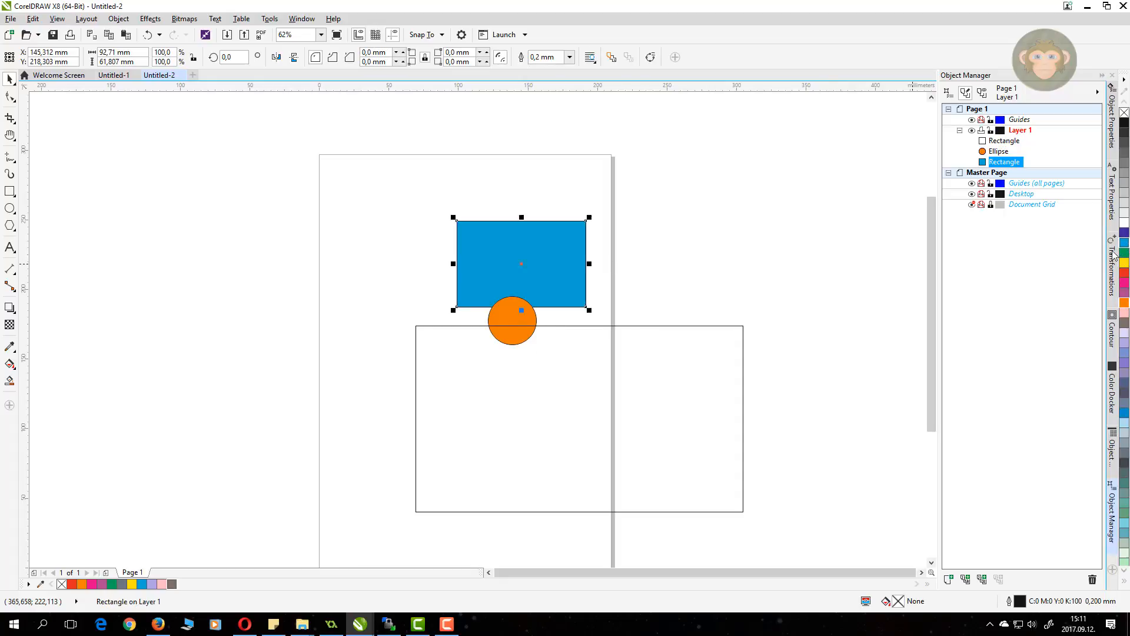
pyautogui.click(743, 373)
pyautogui.click(1123, 372)
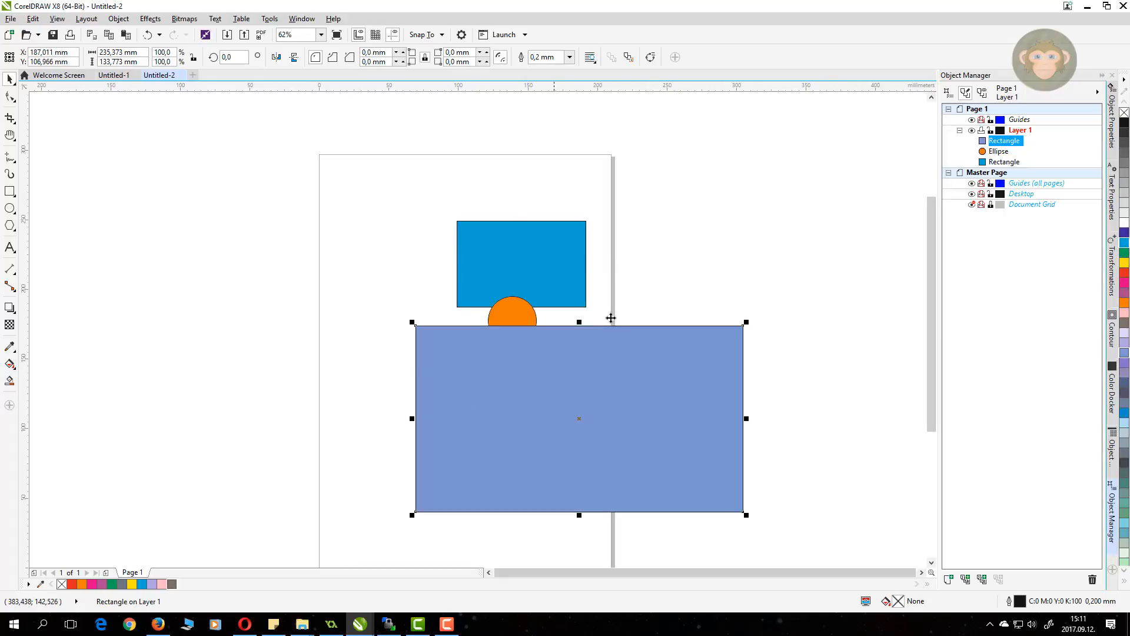
pyautogui.click(668, 293)
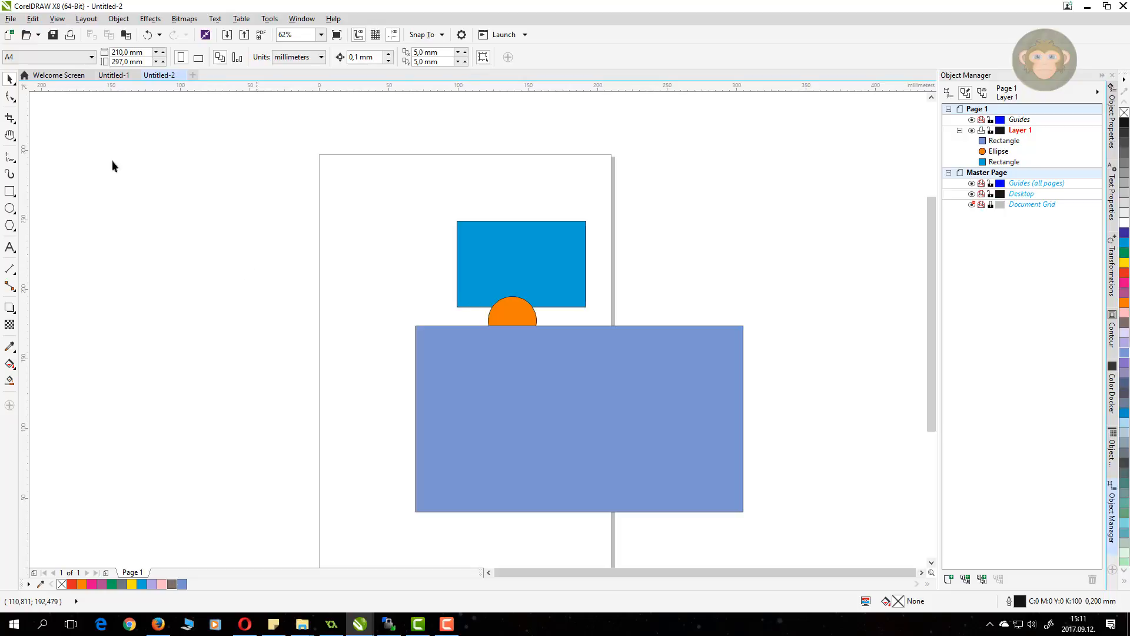
# Step: Position the orange circle on the large rectangle's top edge, nudging the rectangle slightly up
pyautogui.moveTo(501, 322); pyautogui.dragTo(429, 382)
pyautogui.click(429, 384)
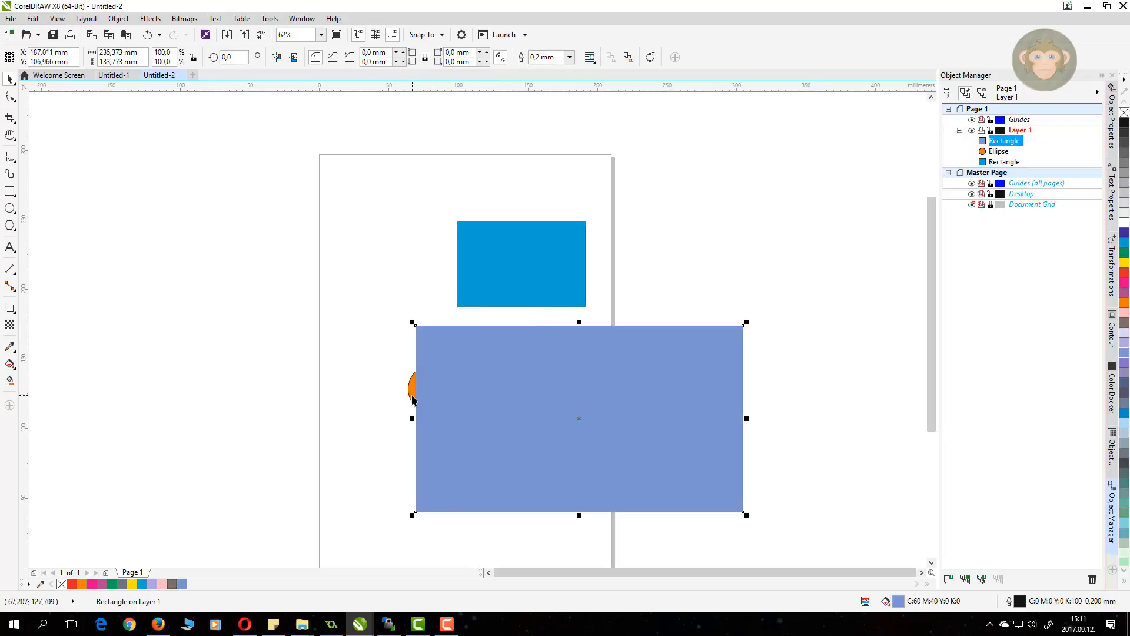
pyautogui.click(413, 392)
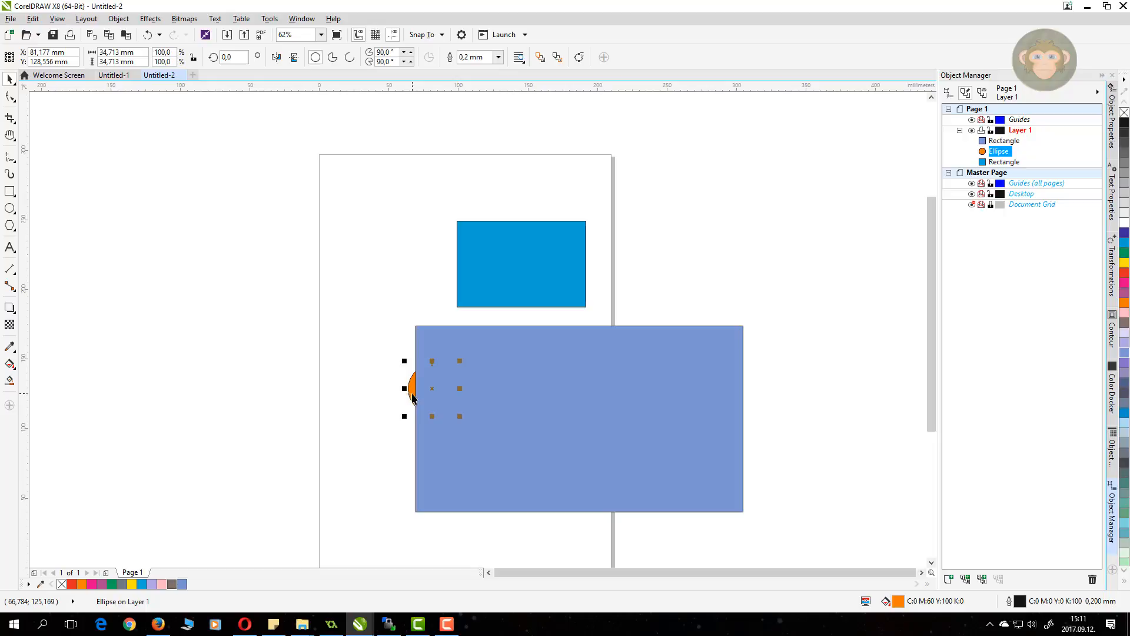
pyautogui.moveTo(412, 393); pyautogui.dragTo(522, 324)
pyautogui.click(580, 378)
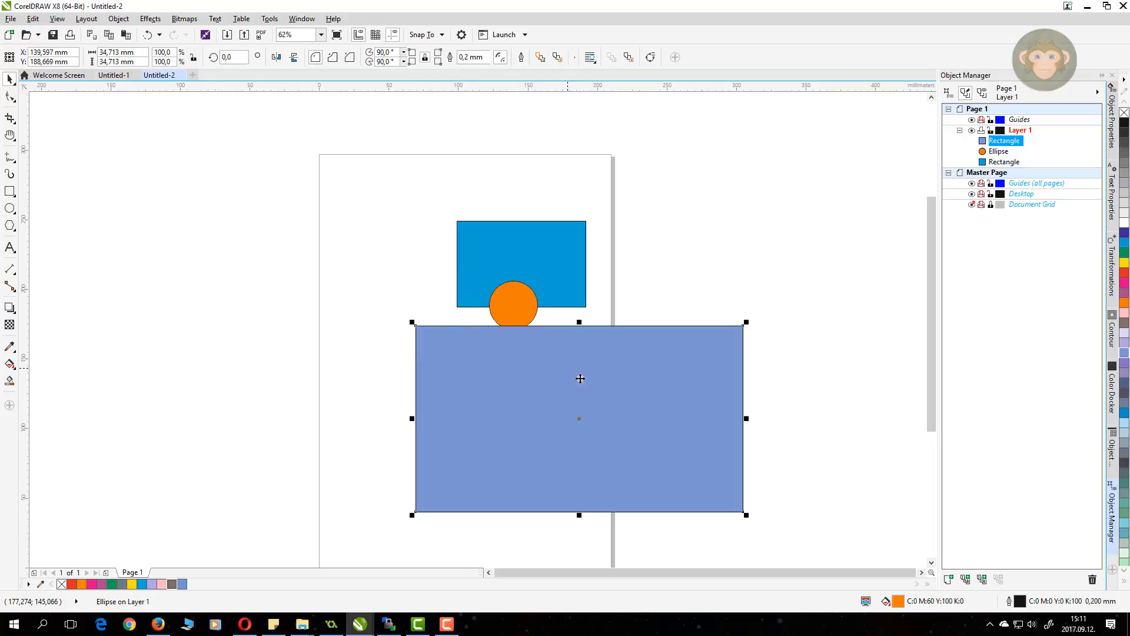
pyautogui.moveTo(604, 401); pyautogui.dragTo(597, 386)
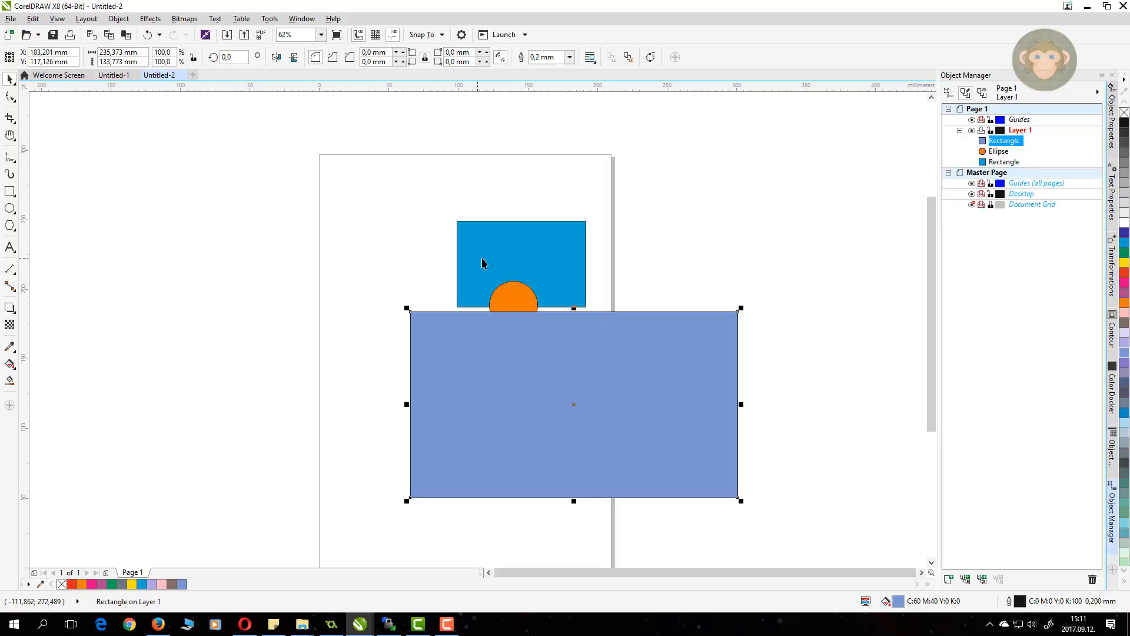
# Step: Order the orange circle behind the blue rectangle
pyautogui.click(509, 303)
pyautogui.rightClick(509, 304)
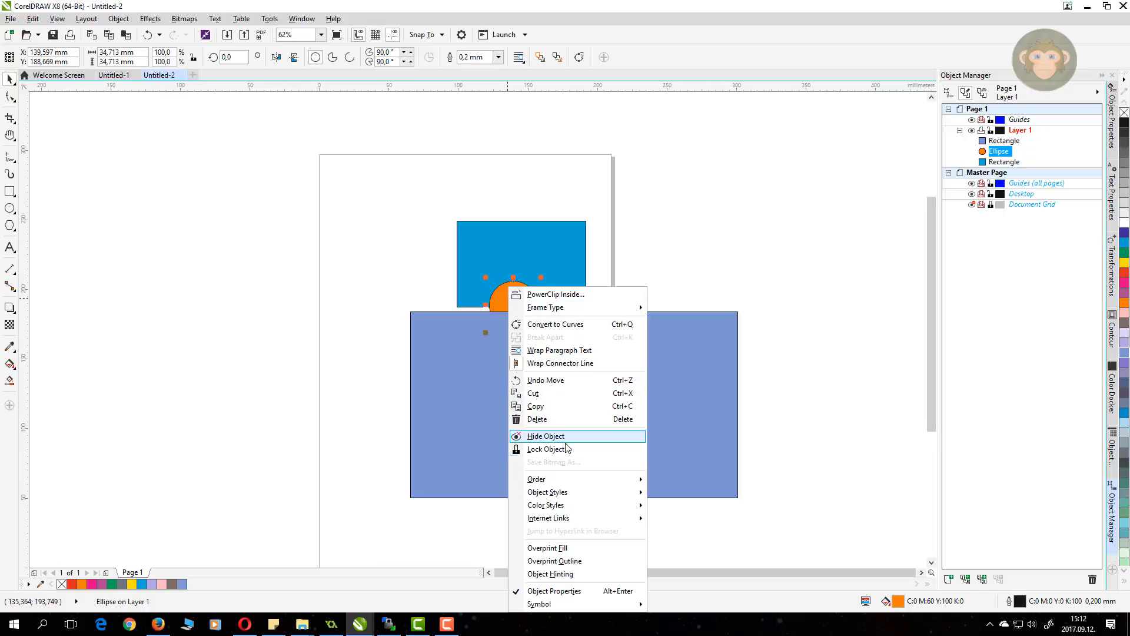
pyautogui.moveTo(573, 484)
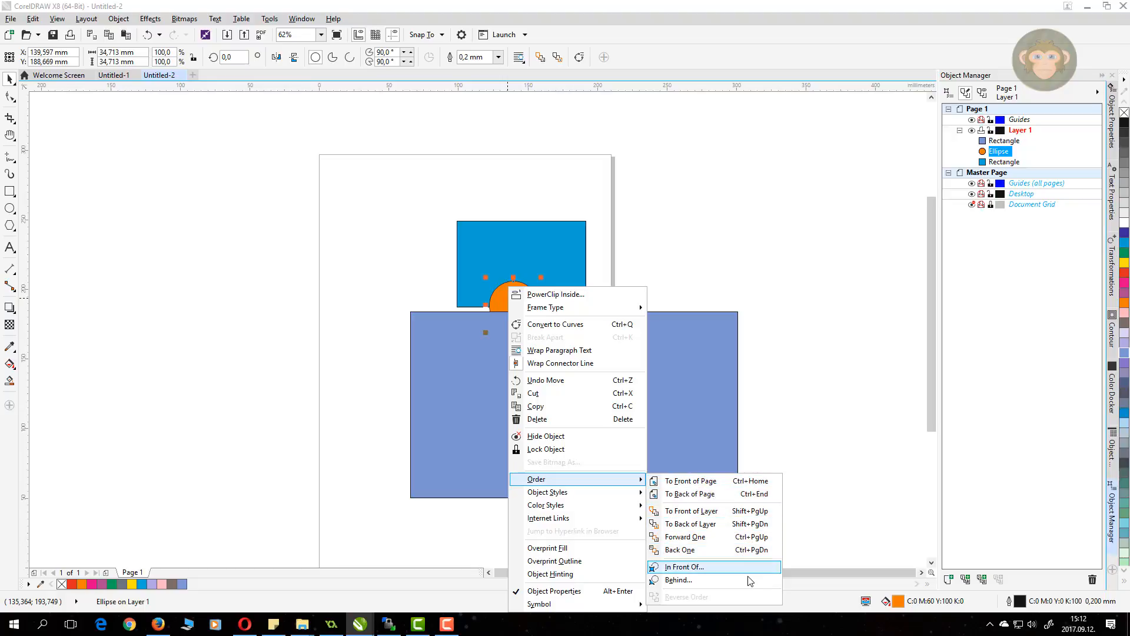
pyautogui.click(683, 580)
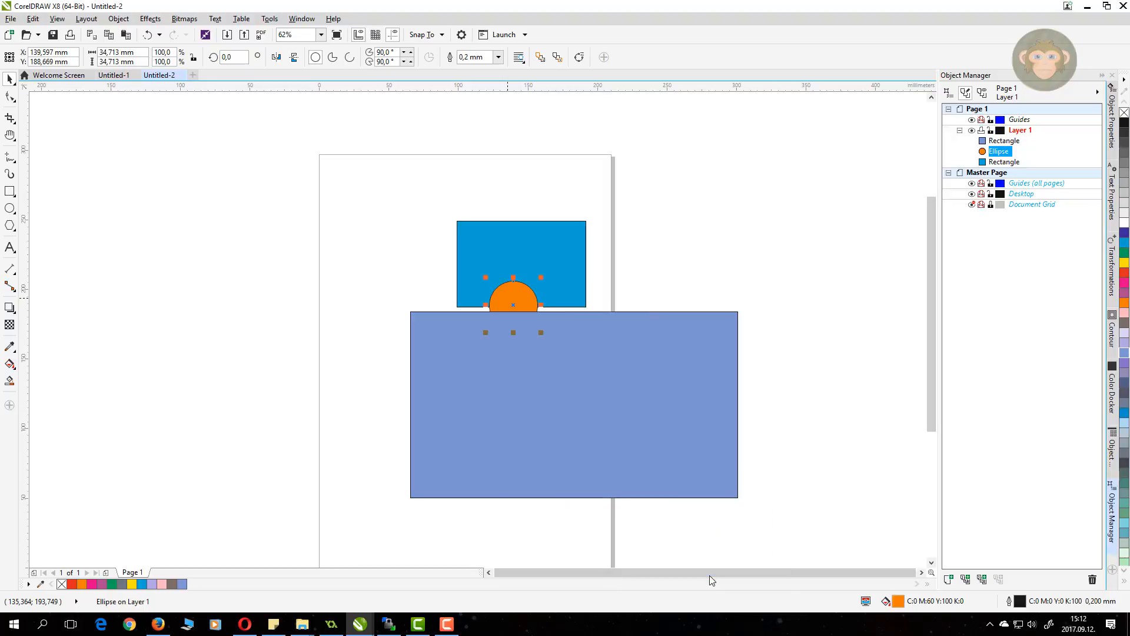
pyautogui.click(471, 238)
# Step: Order the blue rectangle behind the orange circle
pyautogui.click(472, 239)
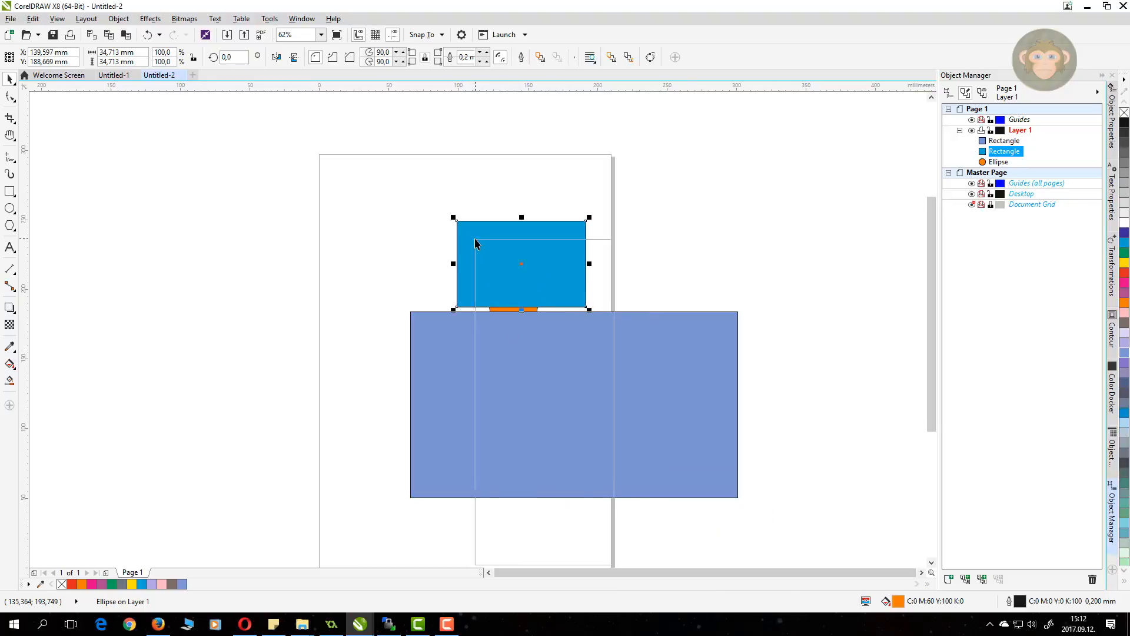
pyautogui.rightClick(474, 239)
pyautogui.moveTo(538, 433)
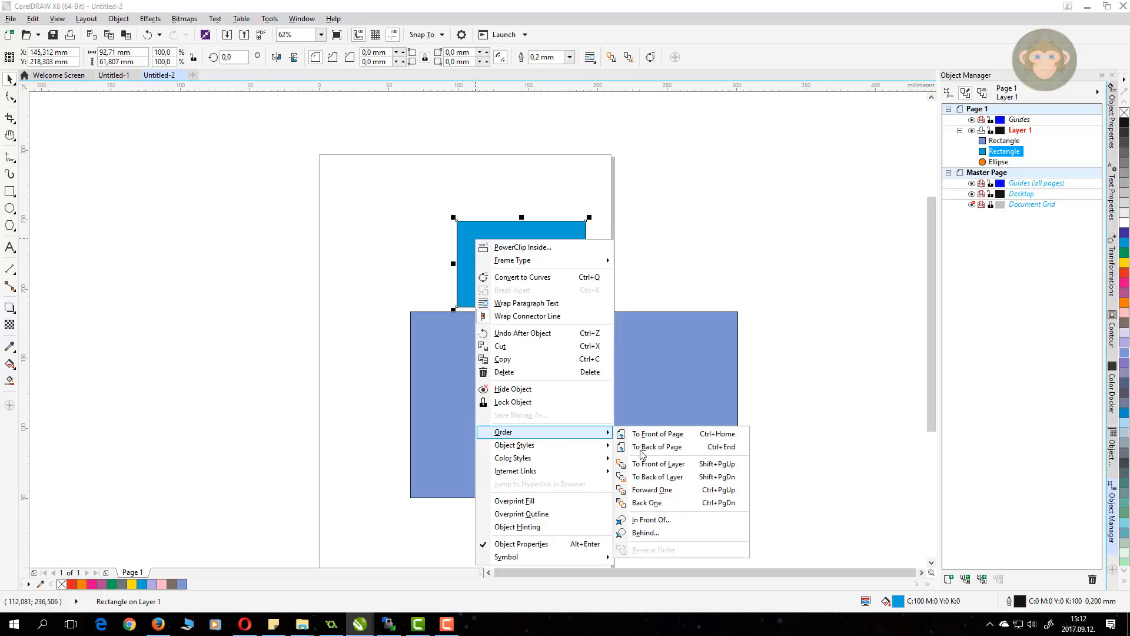
pyautogui.click(646, 533)
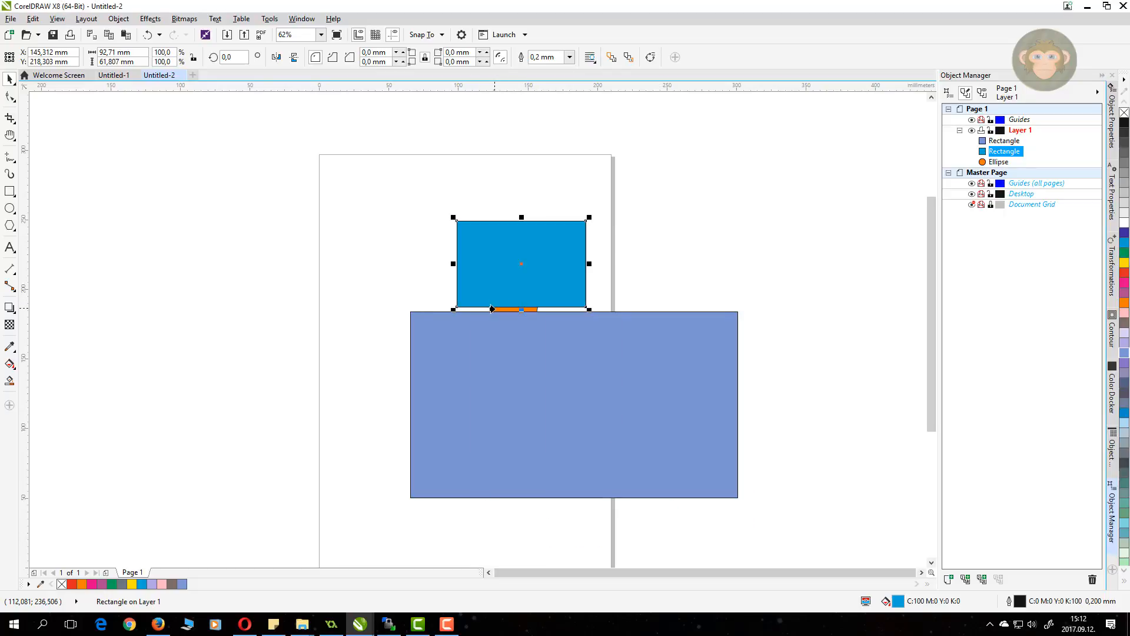
pyautogui.click(492, 309)
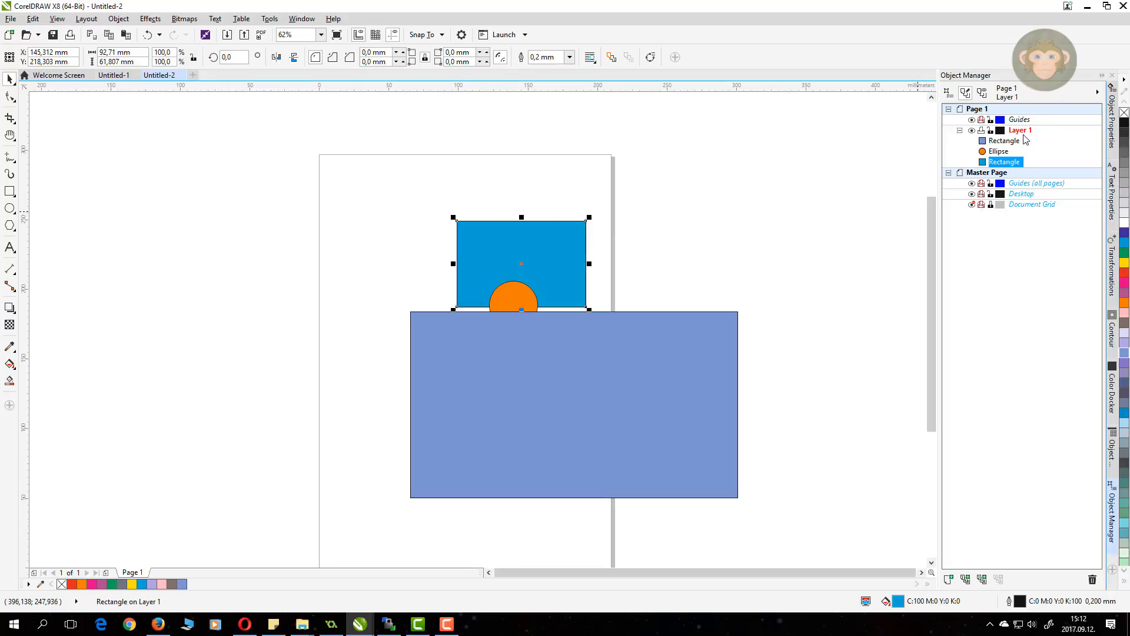
# Step: Add Layer 2 and draw a red-filled rectangle left of the lavender rectangle
pyautogui.click(949, 579)
pyautogui.click(10, 191)
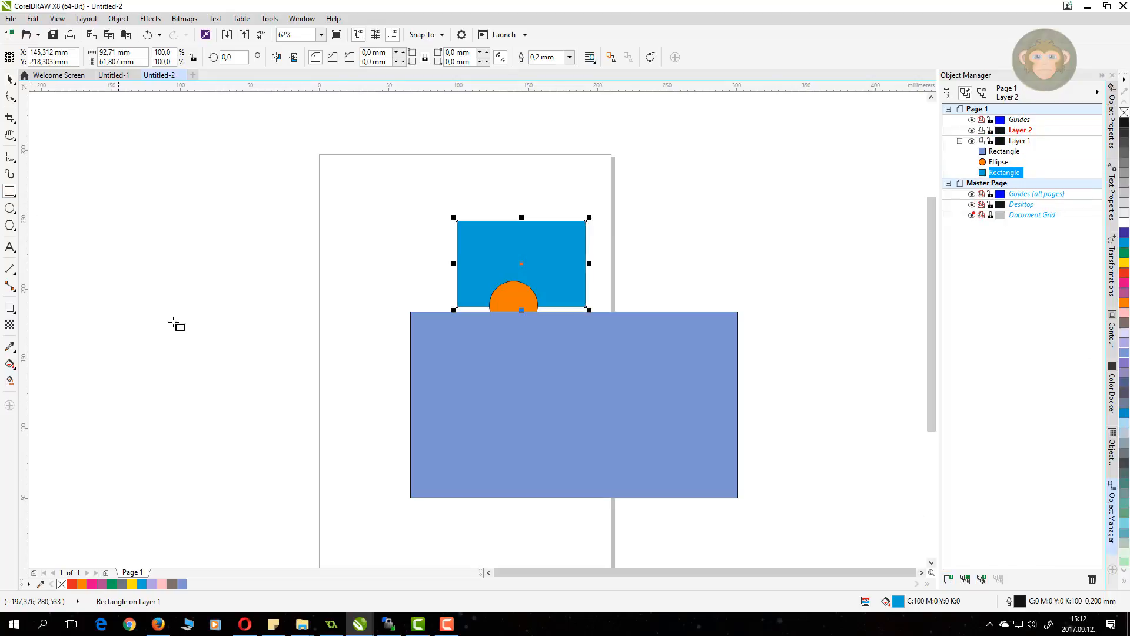
pyautogui.moveTo(294, 335); pyautogui.dragTo(455, 458)
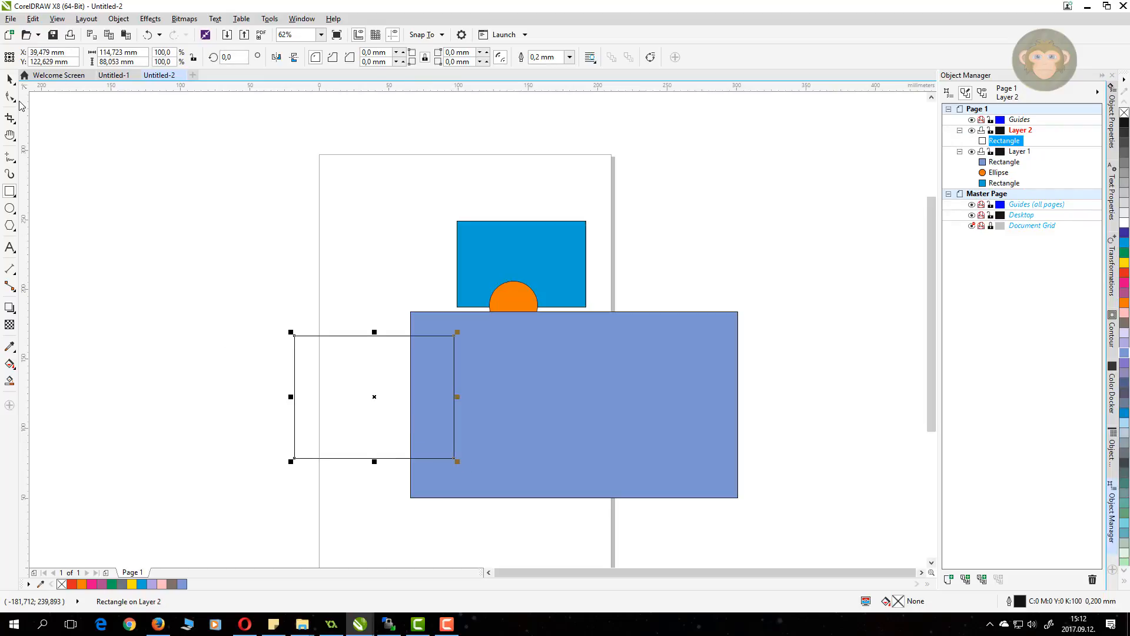
pyautogui.click(1124, 273)
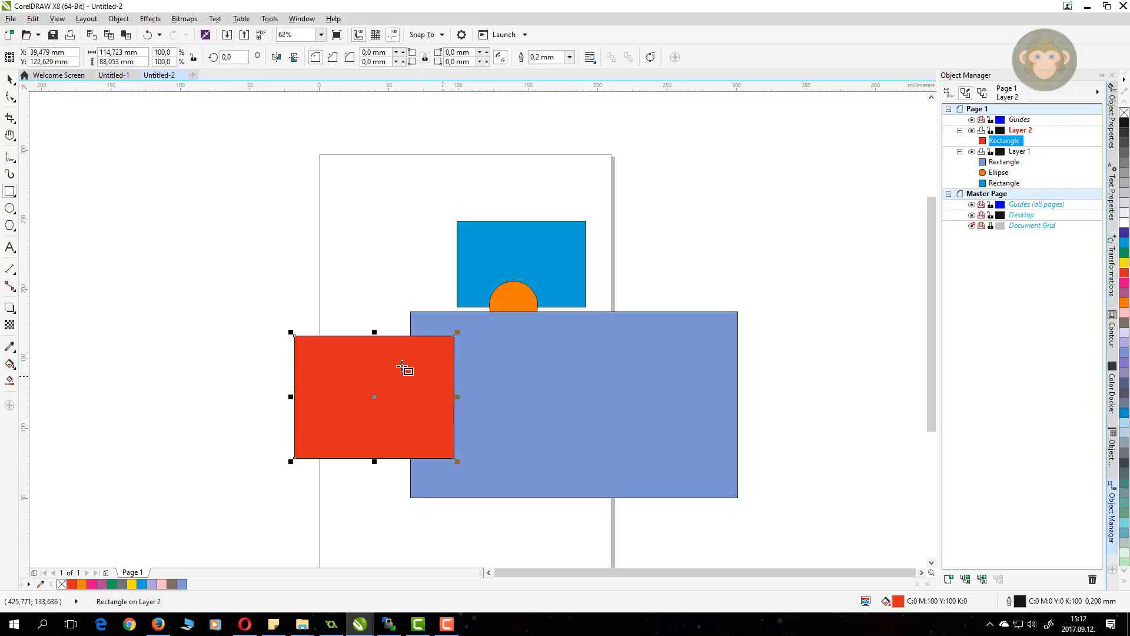
# Step: Order the red rectangle behind the blue rectangle, accepting its move to Layer 1
pyautogui.click(9, 79)
pyautogui.rightClick(312, 369)
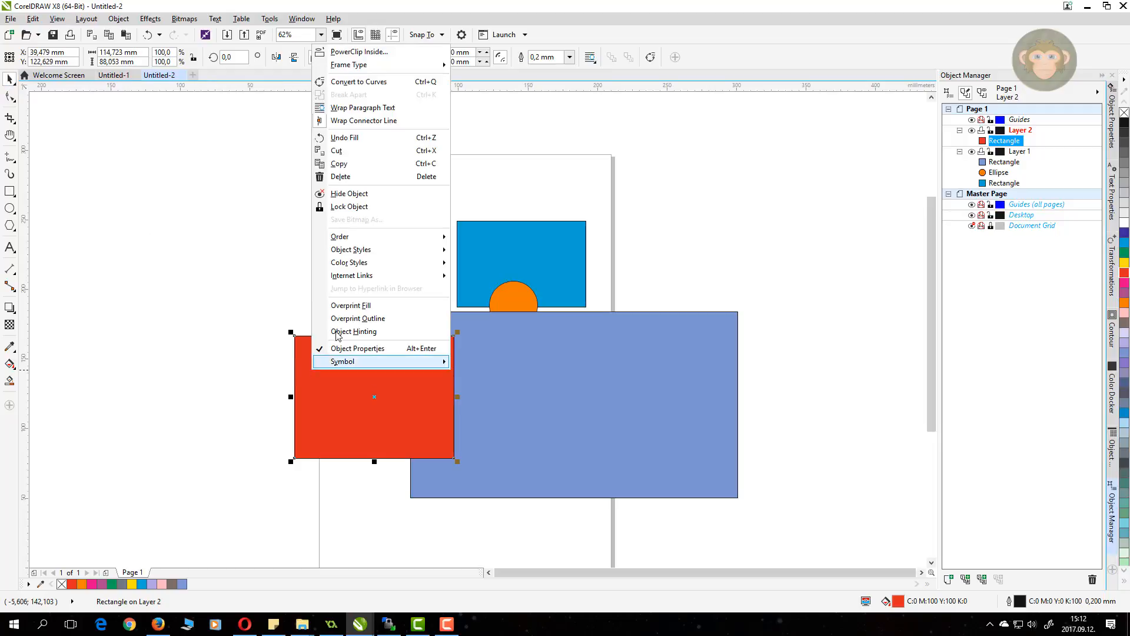
pyautogui.moveTo(356, 237)
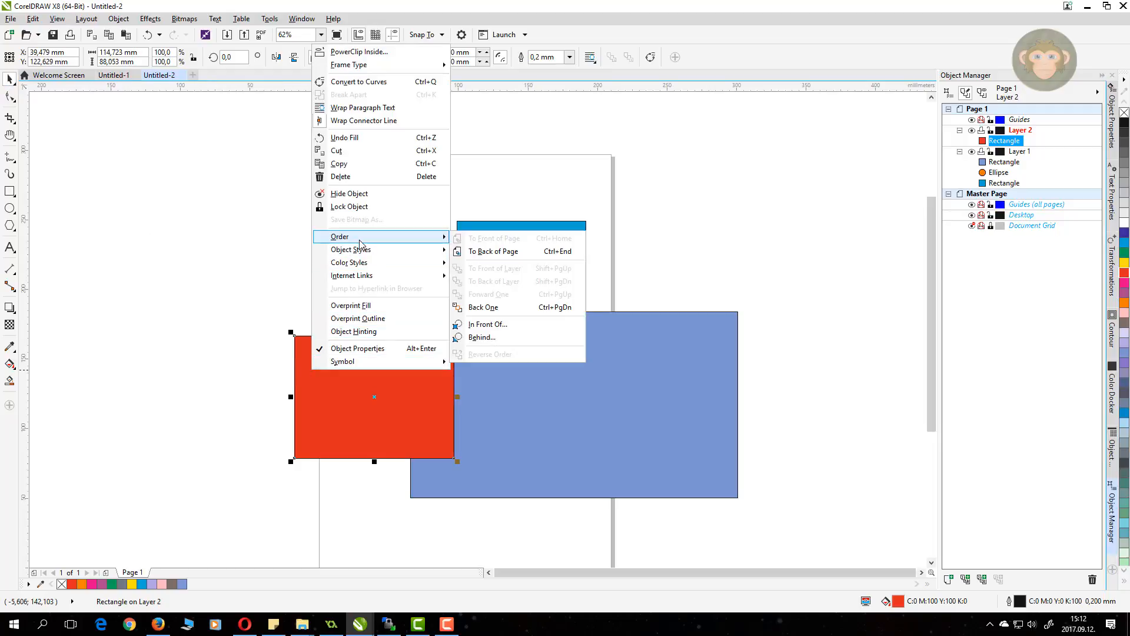
pyautogui.click(509, 338)
pyautogui.click(476, 242)
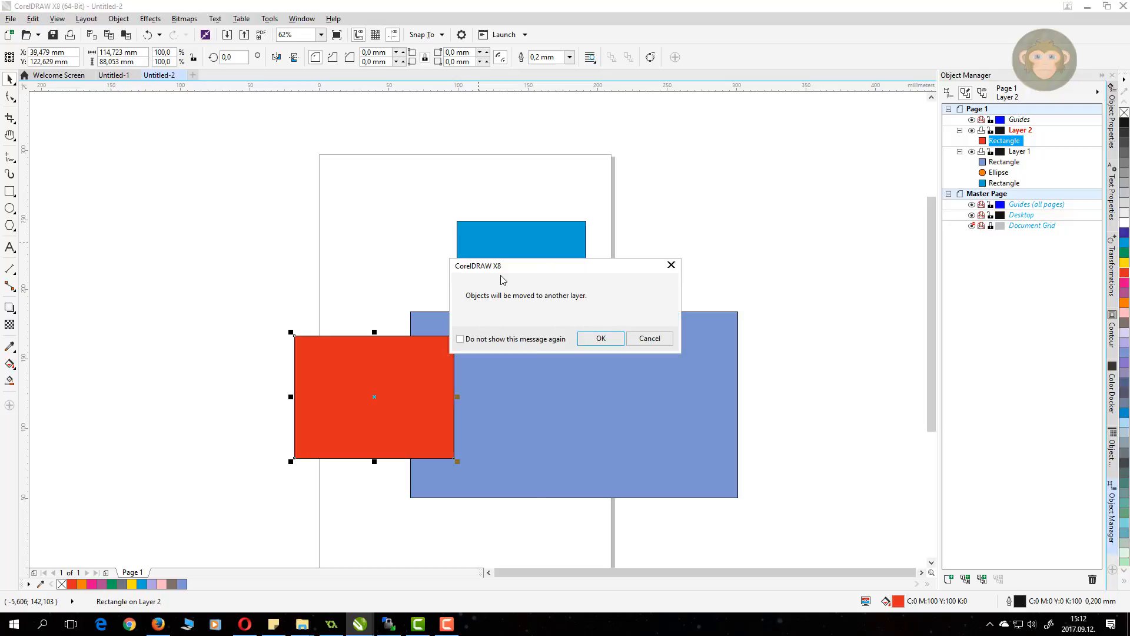
pyautogui.click(601, 340)
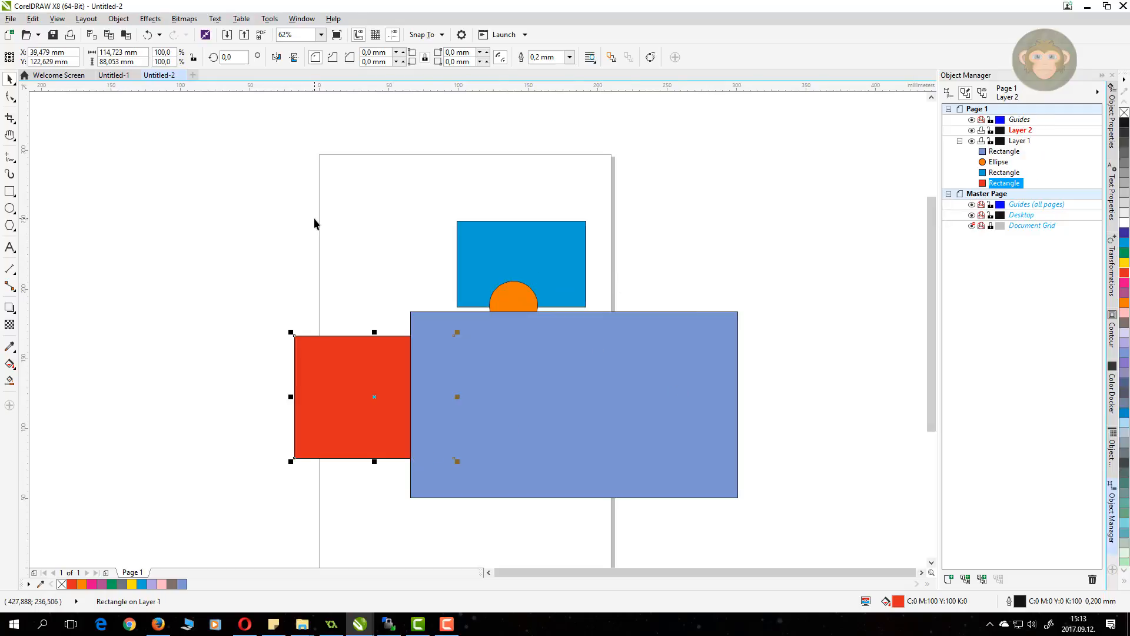
pyautogui.hotkey('alt', 'Tab')
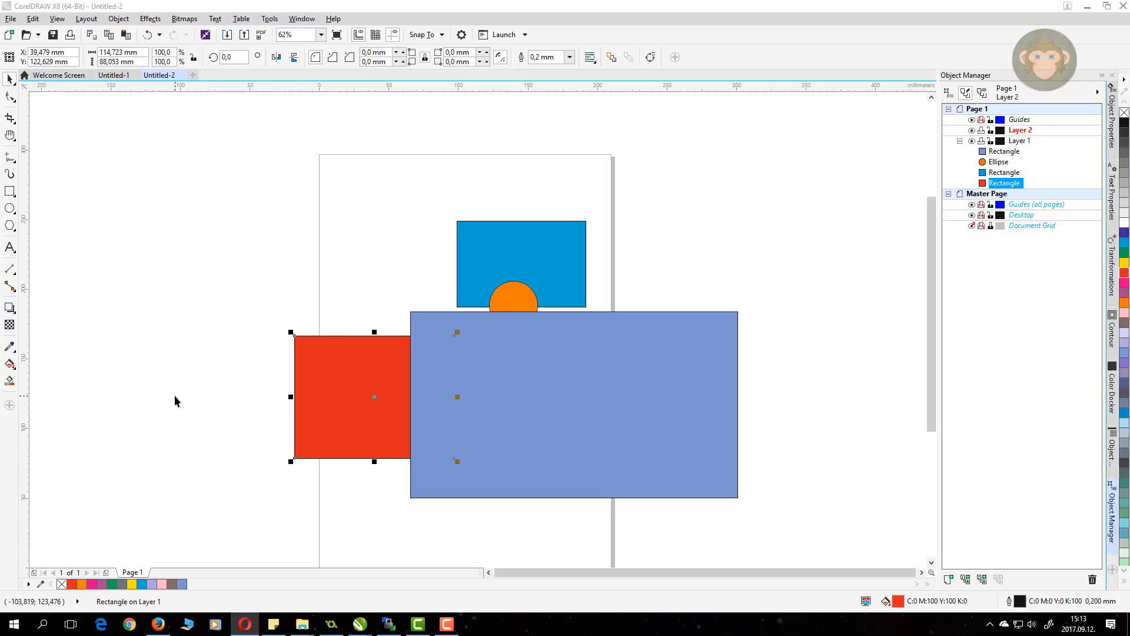
# Step: Weld the red and lavender rectangles, intersect the circle with them, and move the half-circle up-left
pyautogui.keyDown('shift'); pyautogui.click(506, 359); pyautogui.keyUp('shift')
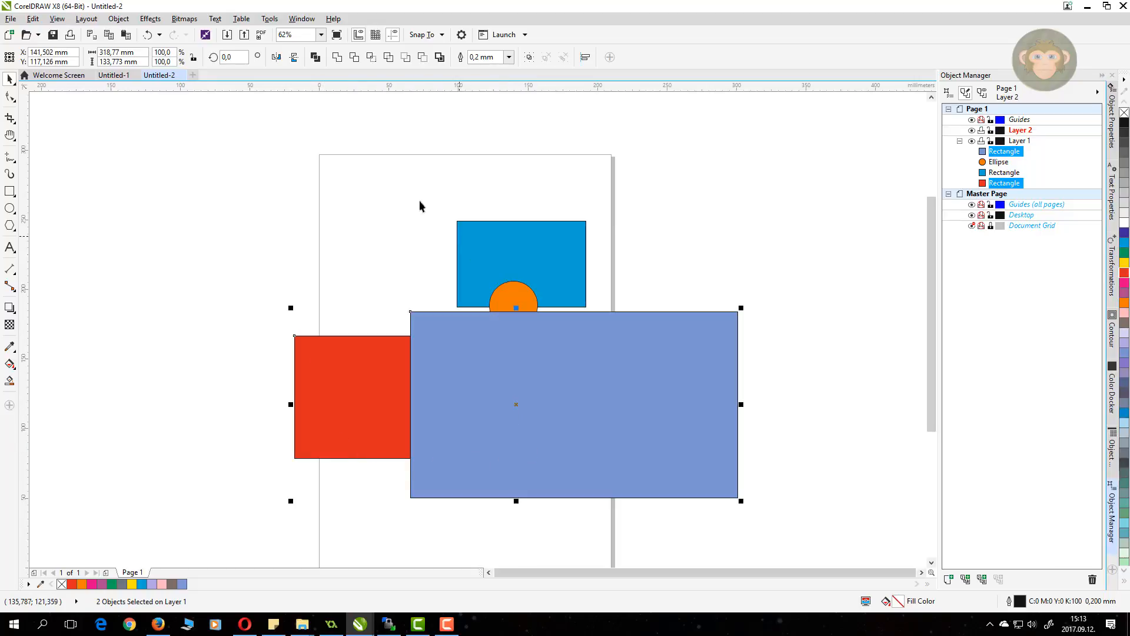
pyautogui.click(337, 57)
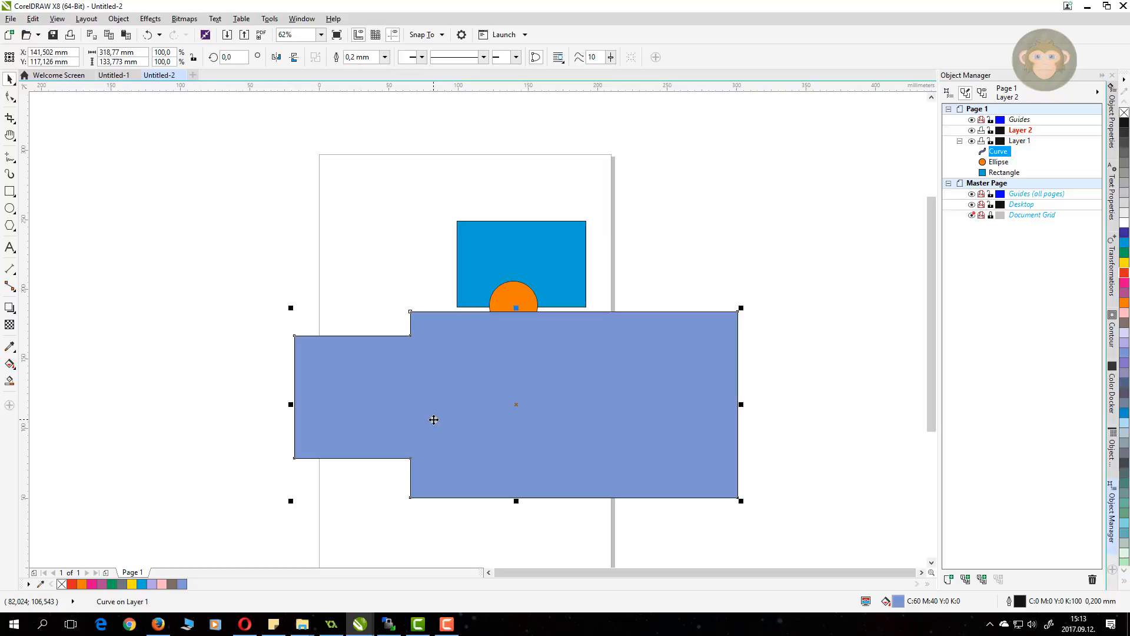
pyautogui.keyDown('shift'); pyautogui.click(516, 296); pyautogui.keyUp('shift')
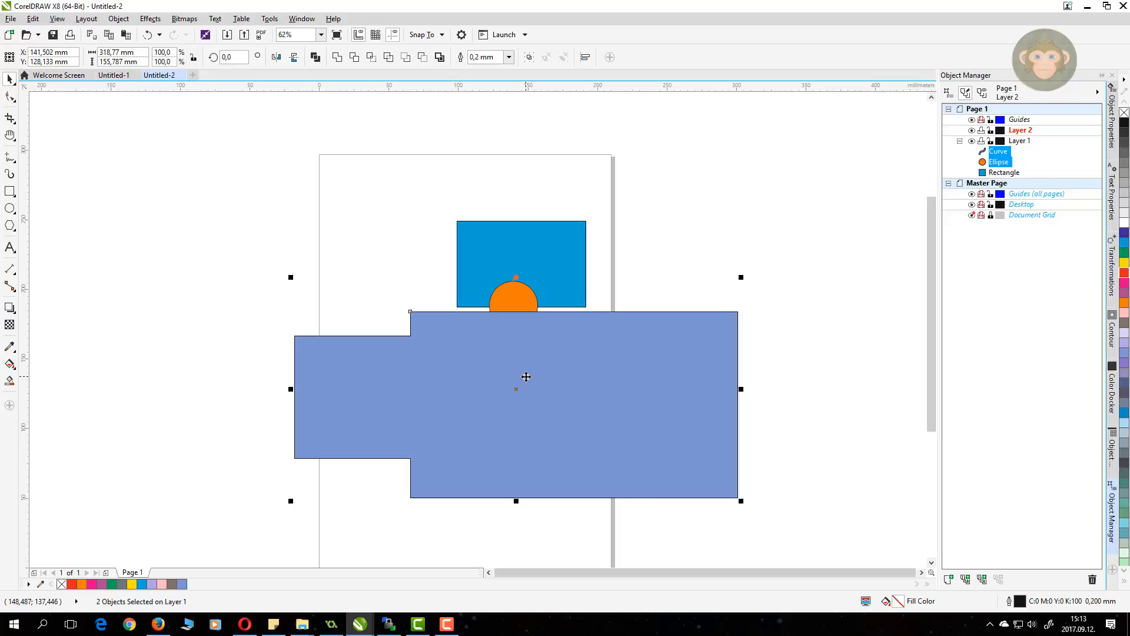
pyautogui.click(372, 57)
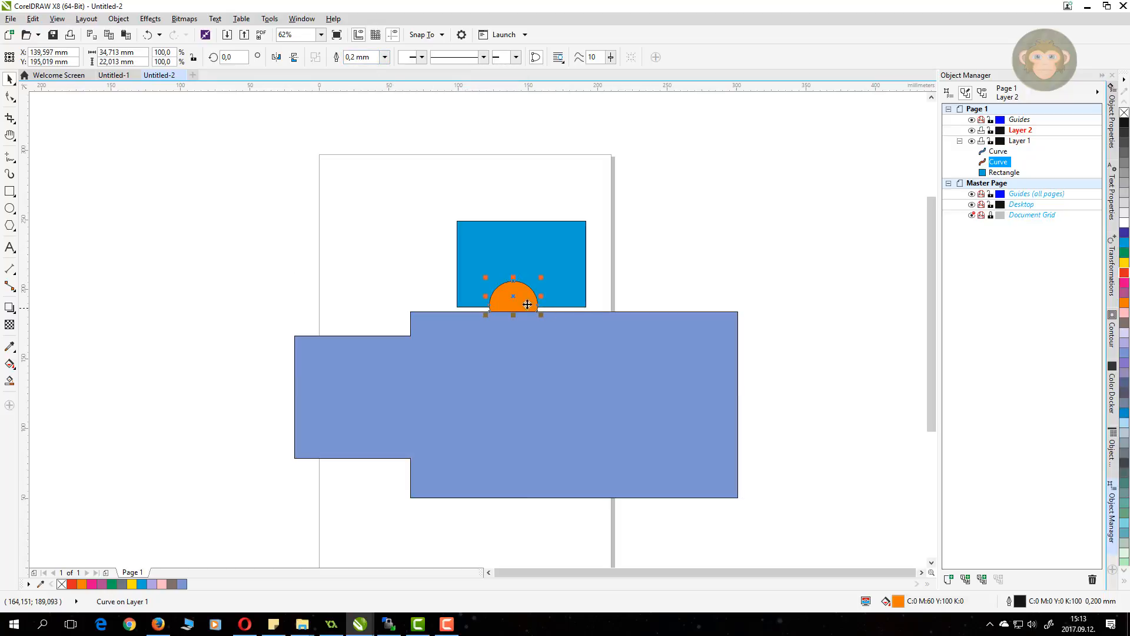
pyautogui.moveTo(514, 296); pyautogui.dragTo(397, 260)
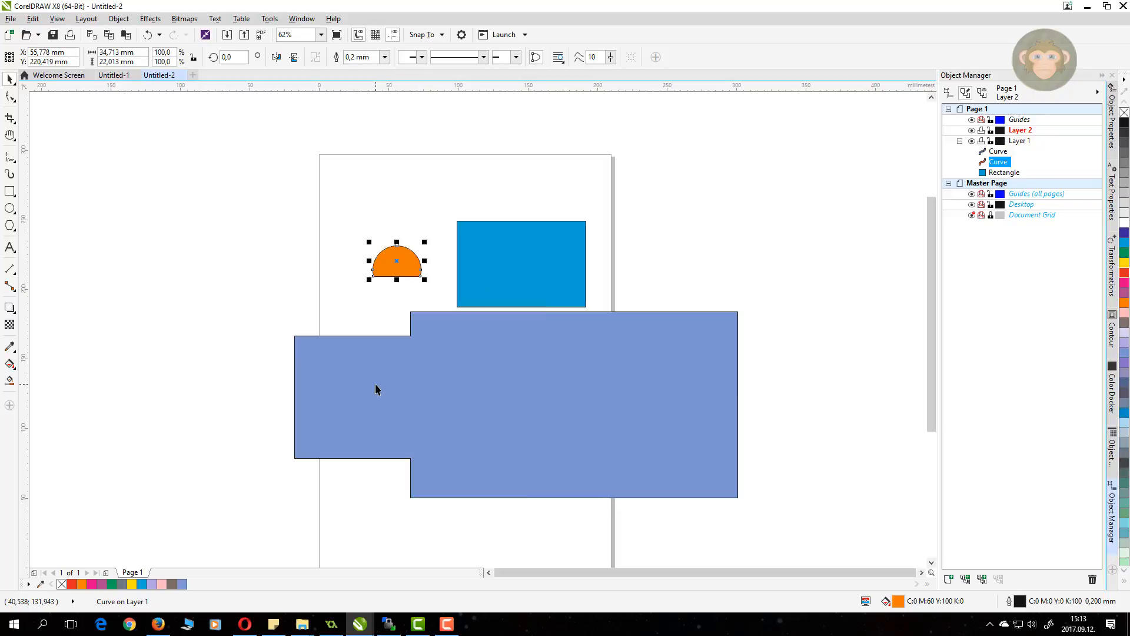
# Step: In Untitled-1, trace the frog's body with a large circle and both eyes with two circles
pyautogui.click(114, 75)
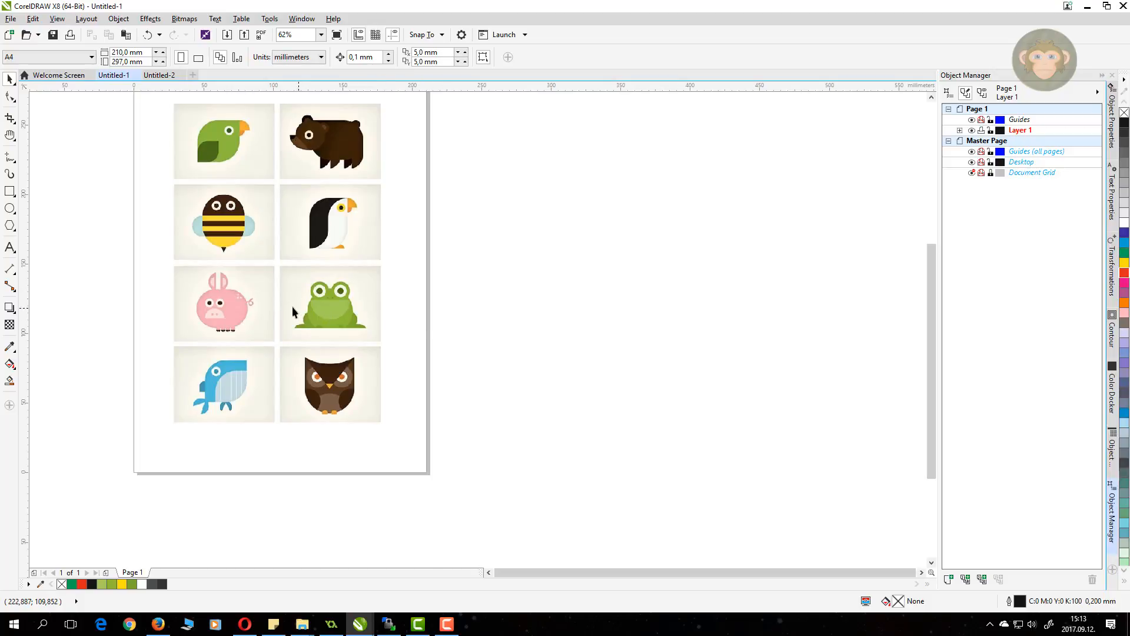
pyautogui.scroll(3, 339, 288)
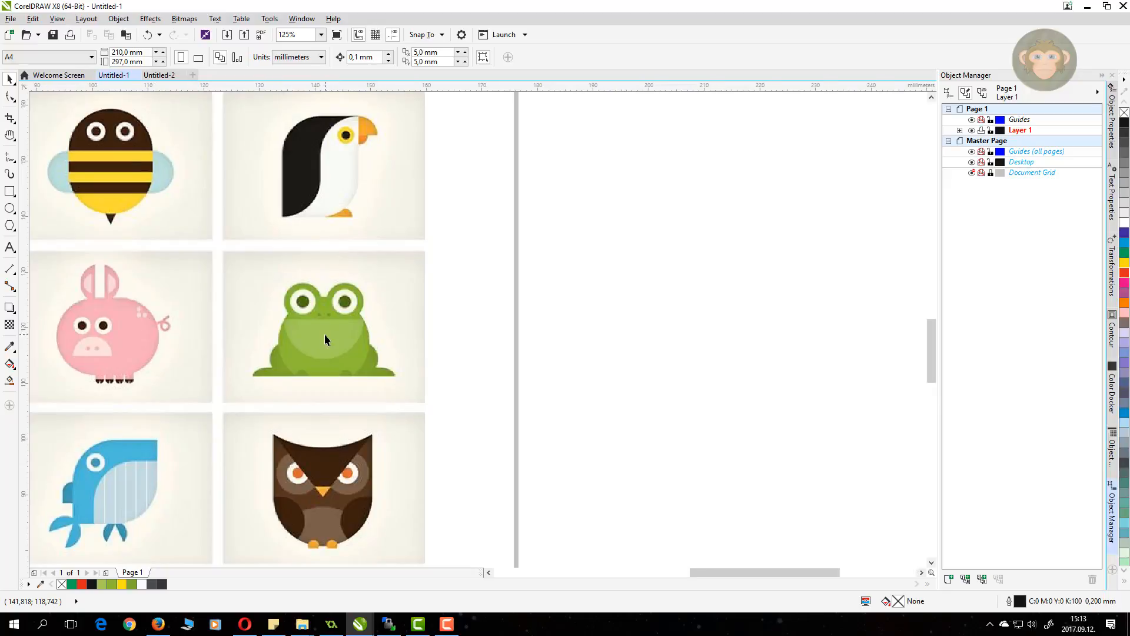
pyautogui.scroll(2, 324, 334)
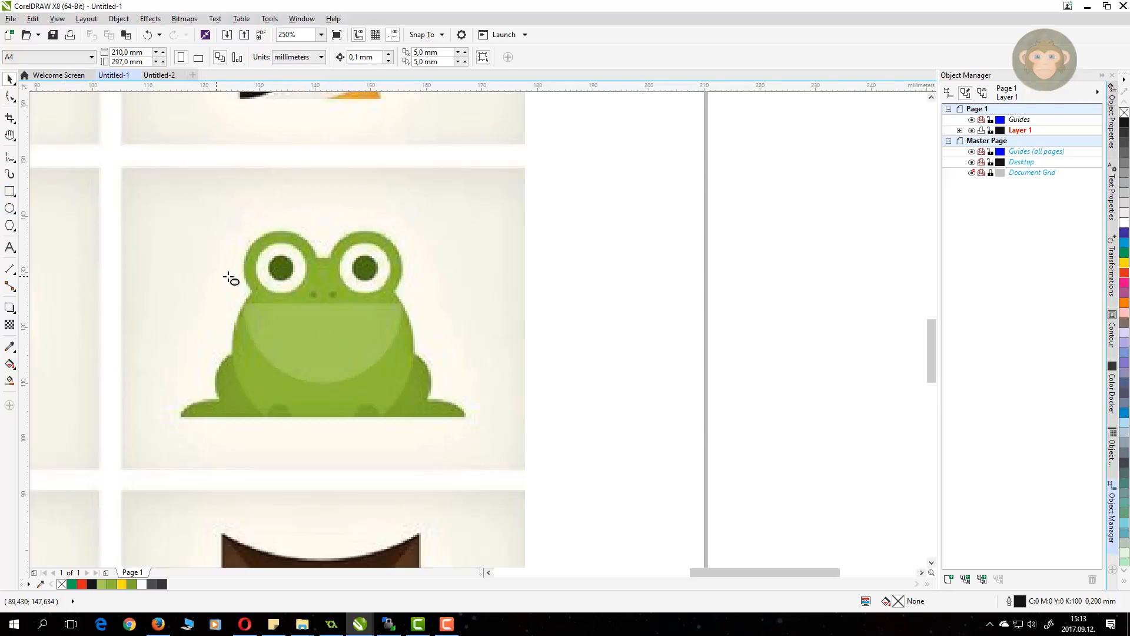
pyautogui.press('F7')
pyautogui.moveTo(239, 268); pyautogui.dragTo(406, 460)
pyautogui.press('space')
pyautogui.moveTo(334, 362); pyautogui.dragTo(324, 352)
pyautogui.press('space')
pyautogui.moveTo(243, 227); pyautogui.dragTo(320, 304)
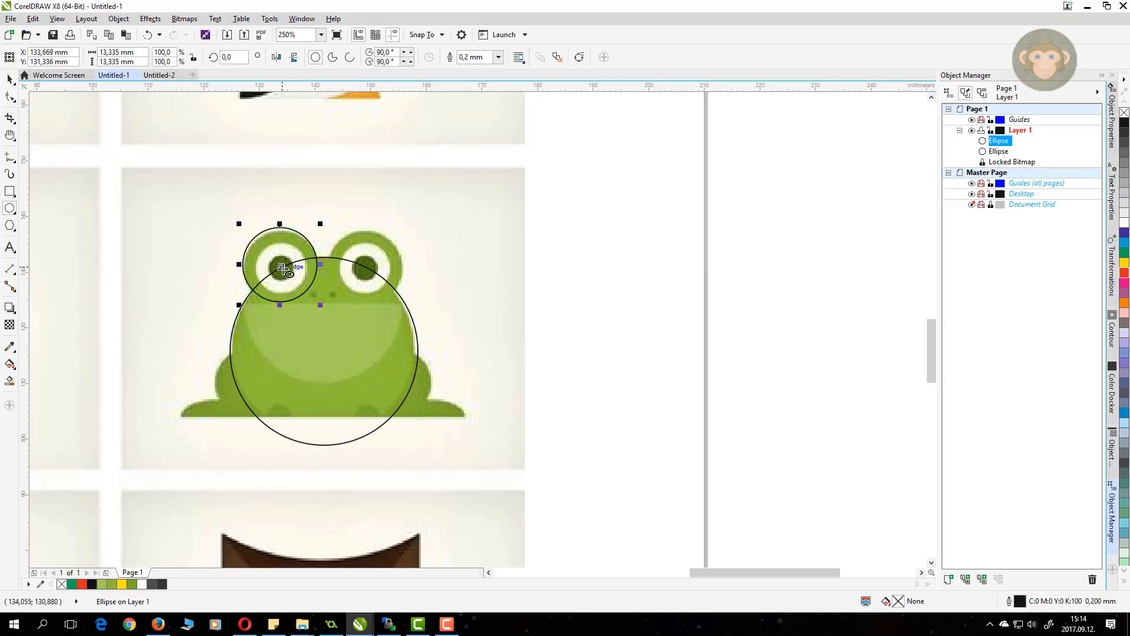
pyautogui.moveTo(284, 269); pyautogui.dragTo(393, 383)
pyautogui.press('space')
pyautogui.press('space')
pyautogui.press('space')
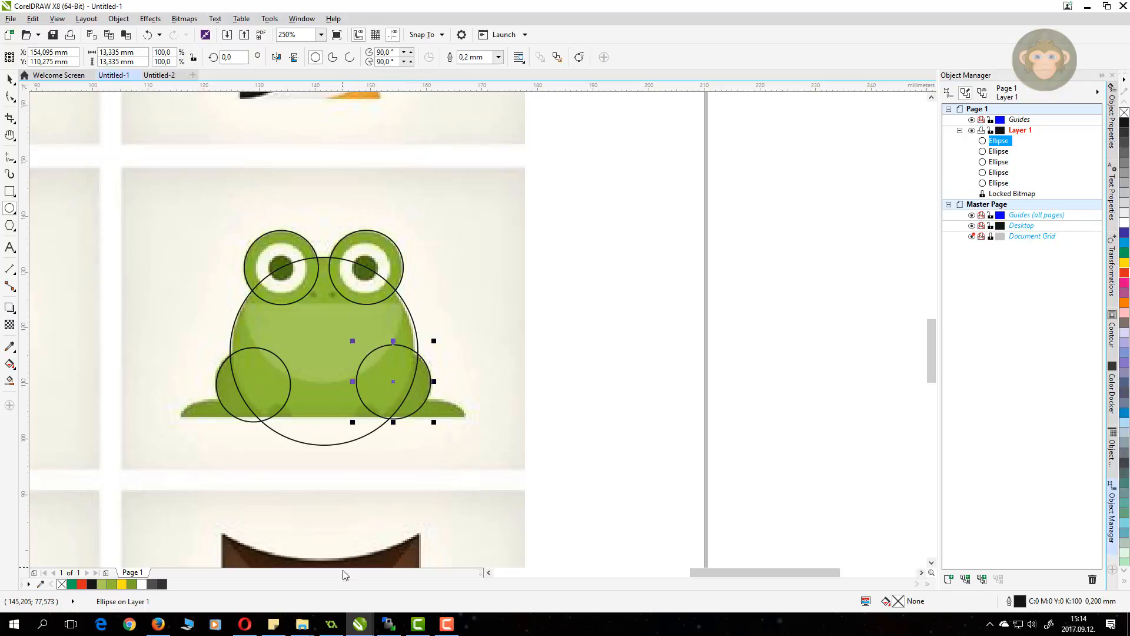
# Step: Draw a rounded rectangle over the left foot, copy it to the right foot, and select all tracing shapes
pyautogui.click(10, 192)
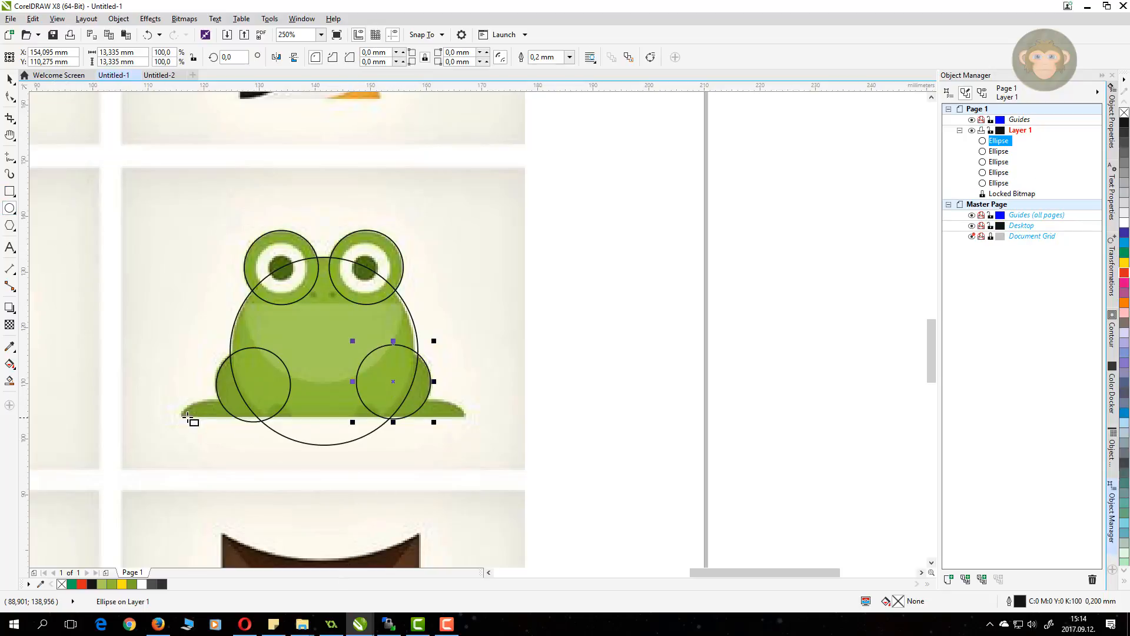
pyautogui.moveTo(179, 399); pyautogui.dragTo(283, 436)
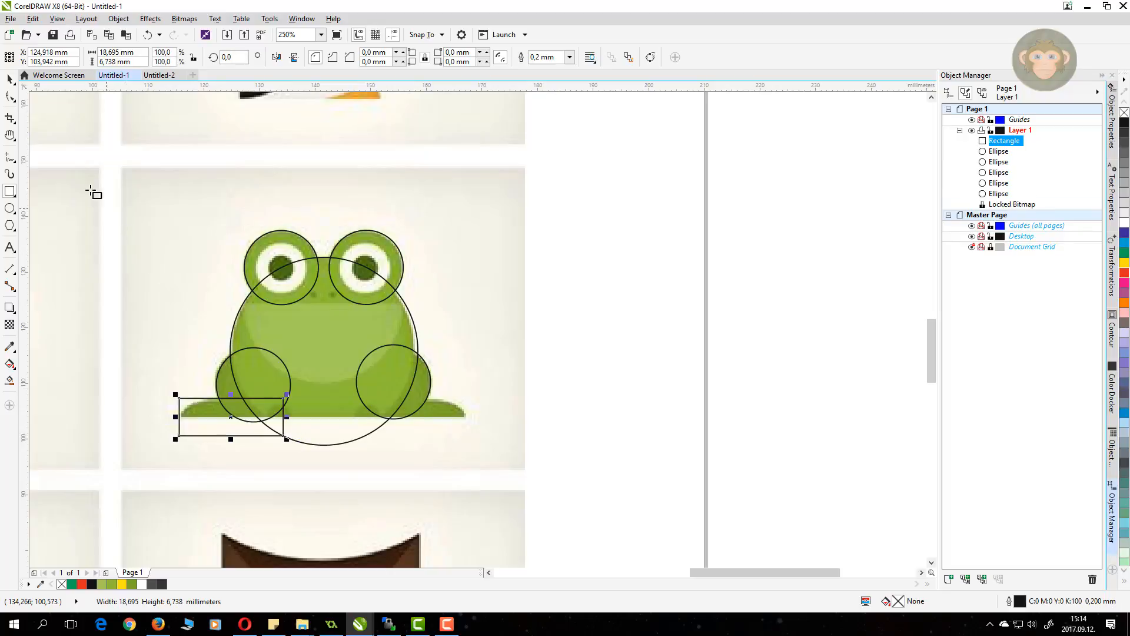
pyautogui.click(9, 97)
pyautogui.click(9, 97)
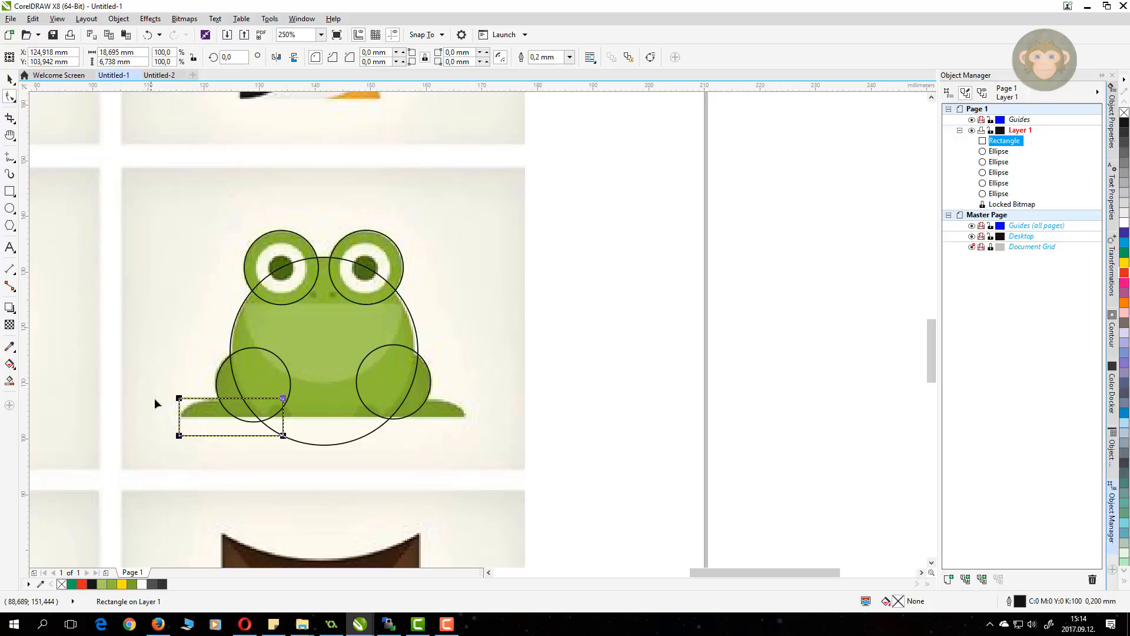
pyautogui.moveTo(179, 398); pyautogui.dragTo(197, 399)
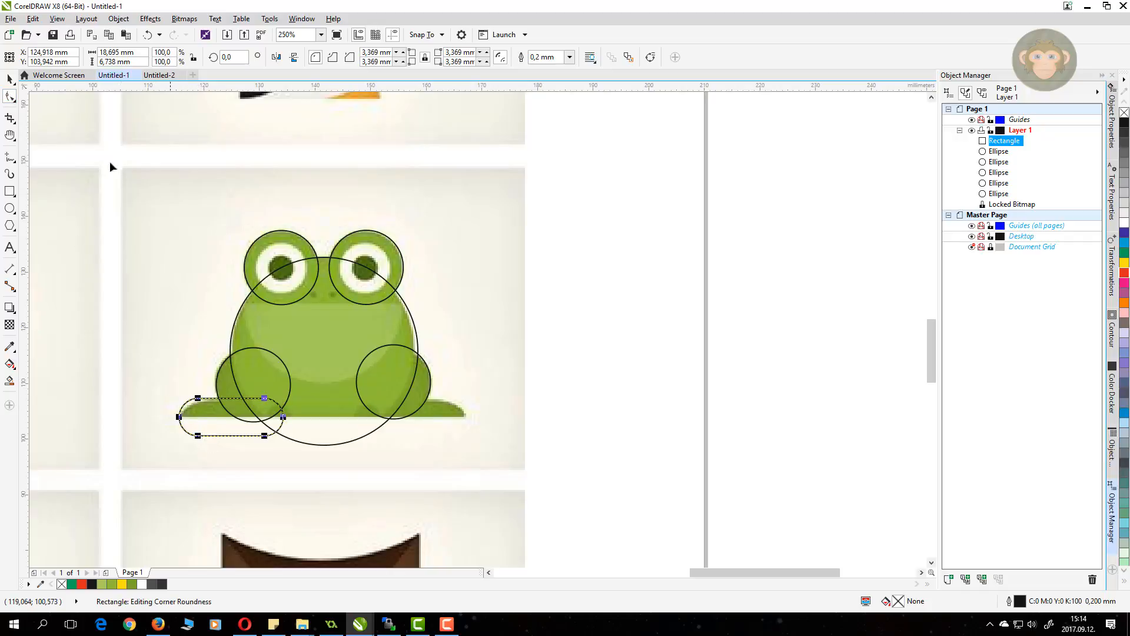
pyautogui.click(9, 78)
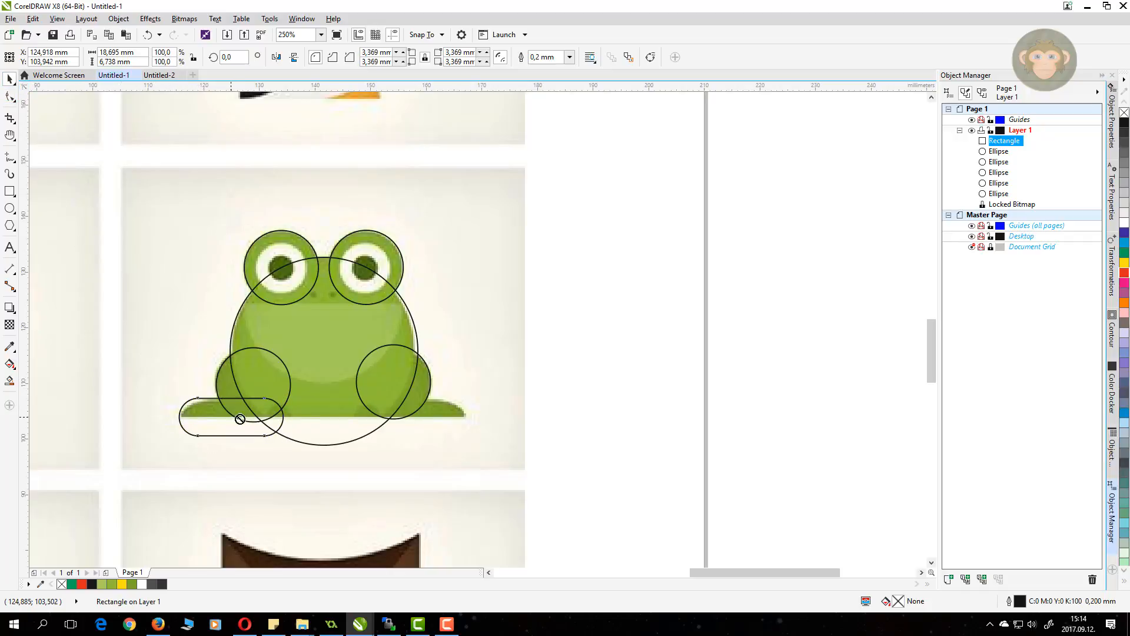
pyautogui.moveTo(241, 419); pyautogui.dragTo(415, 430)
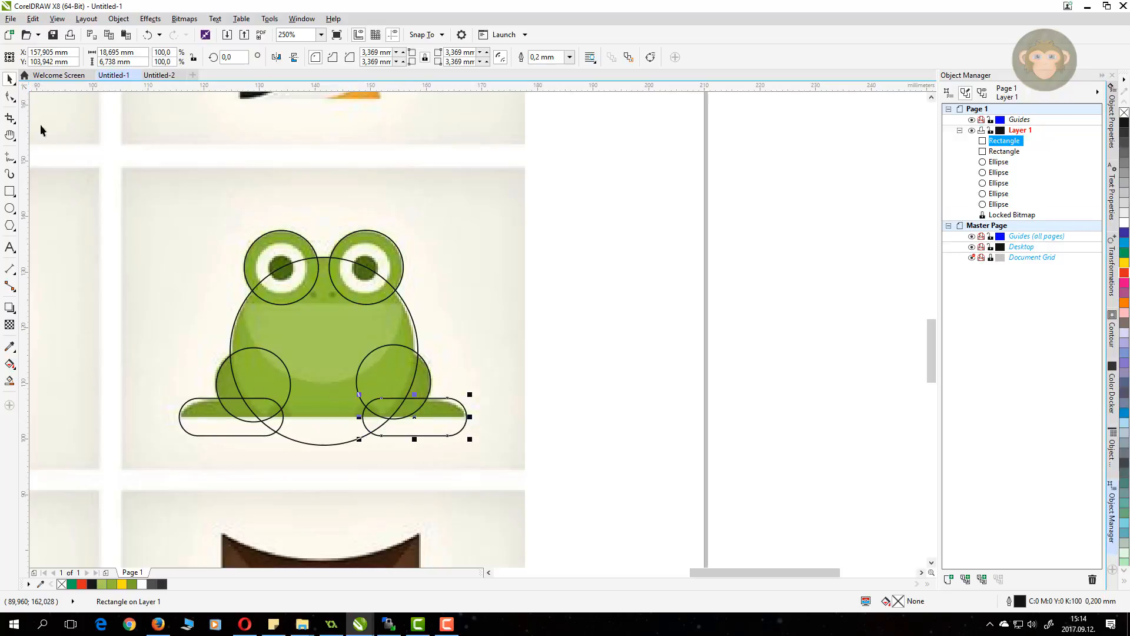
pyautogui.click(132, 226)
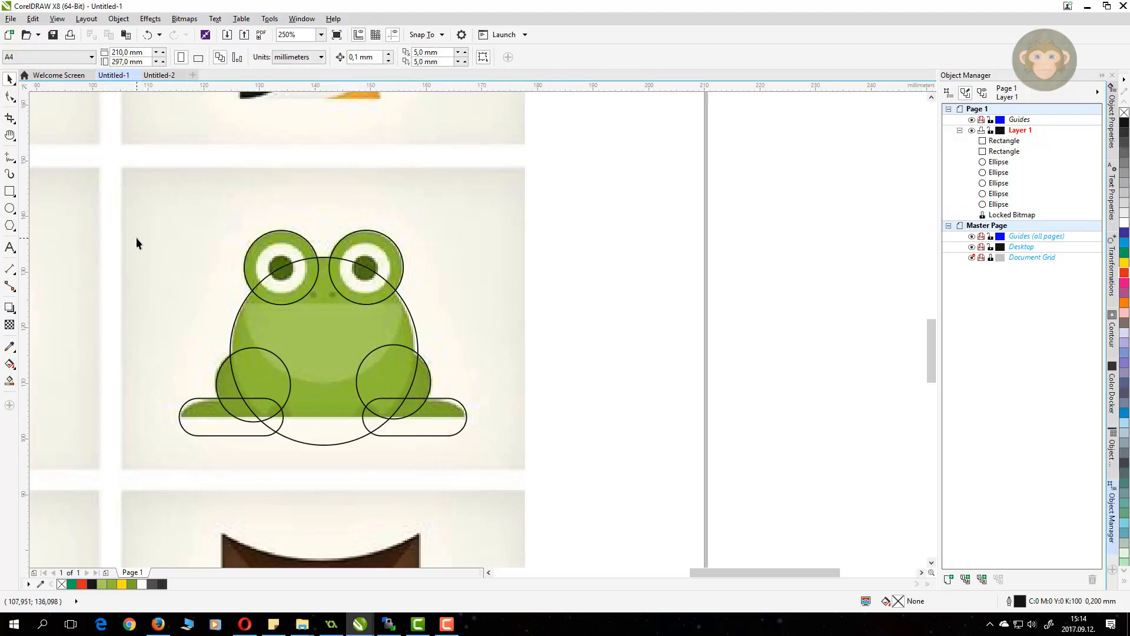
pyautogui.moveTo(123, 221); pyautogui.dragTo(481, 484)
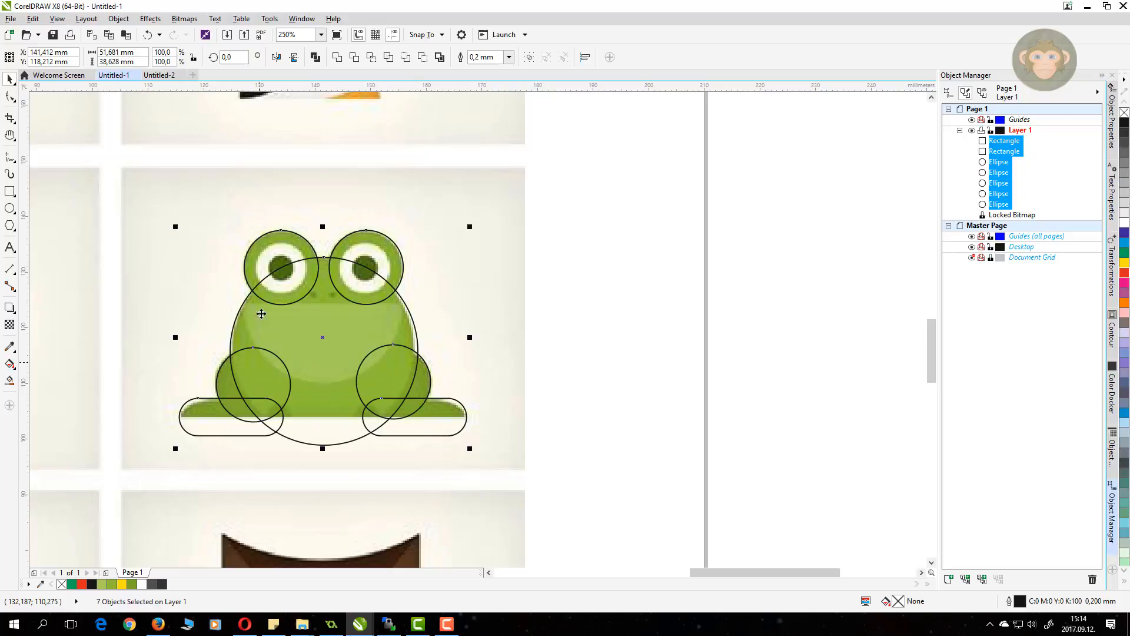
# Step: Weld the tracing shapes into one frog outline and trim its bottom flat with a rectangle
pyautogui.click(315, 57)
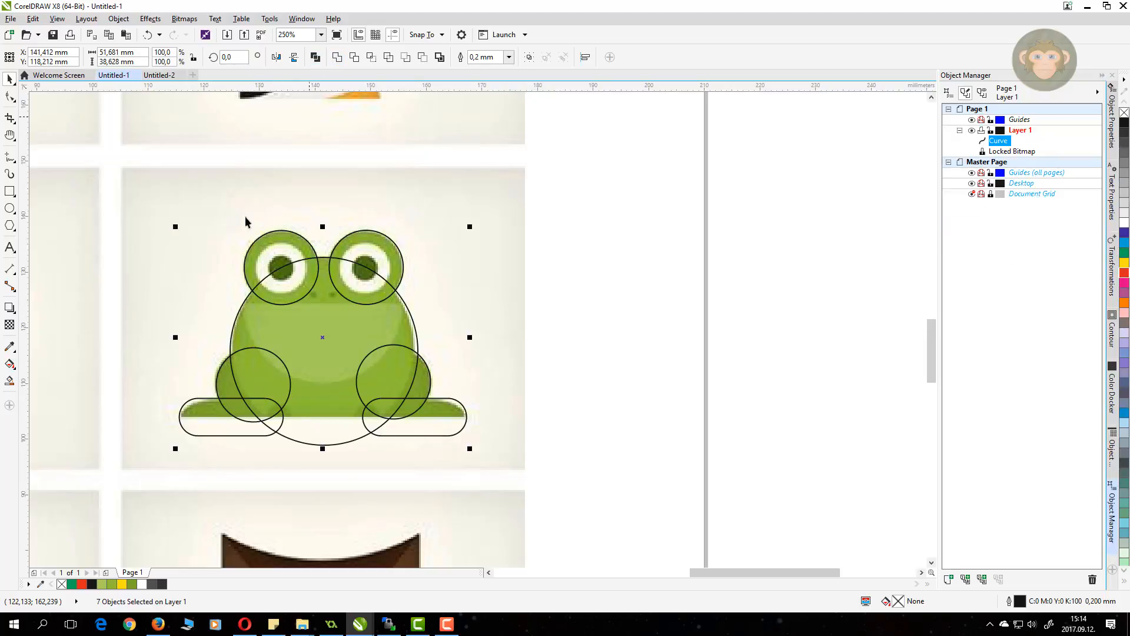
pyautogui.click(10, 191)
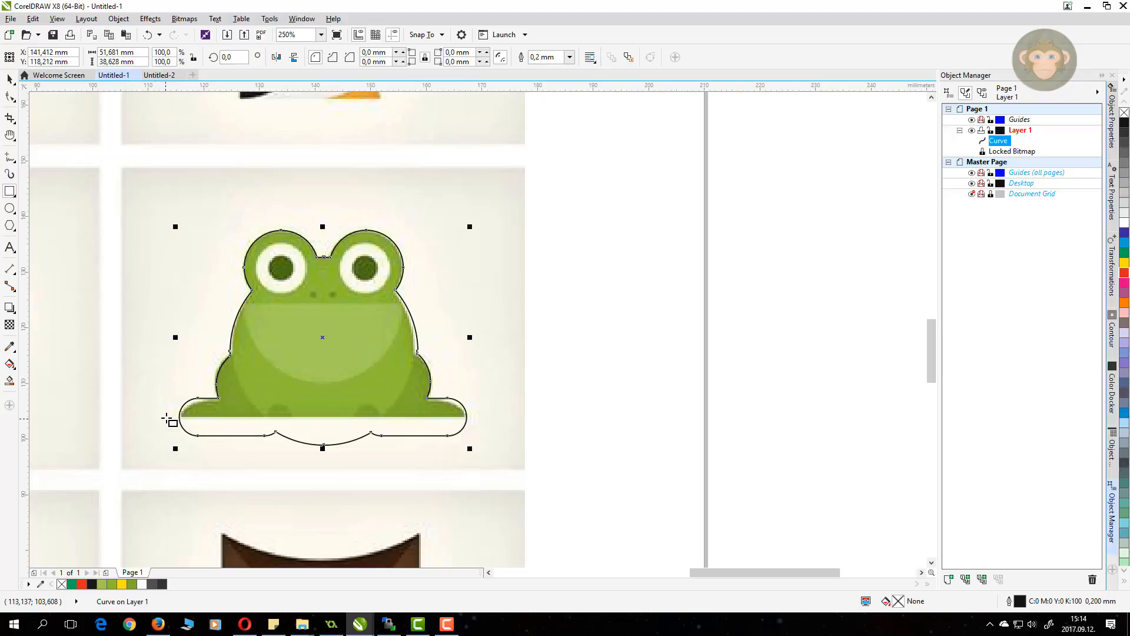
pyautogui.moveTo(166, 417); pyautogui.dragTo(496, 471)
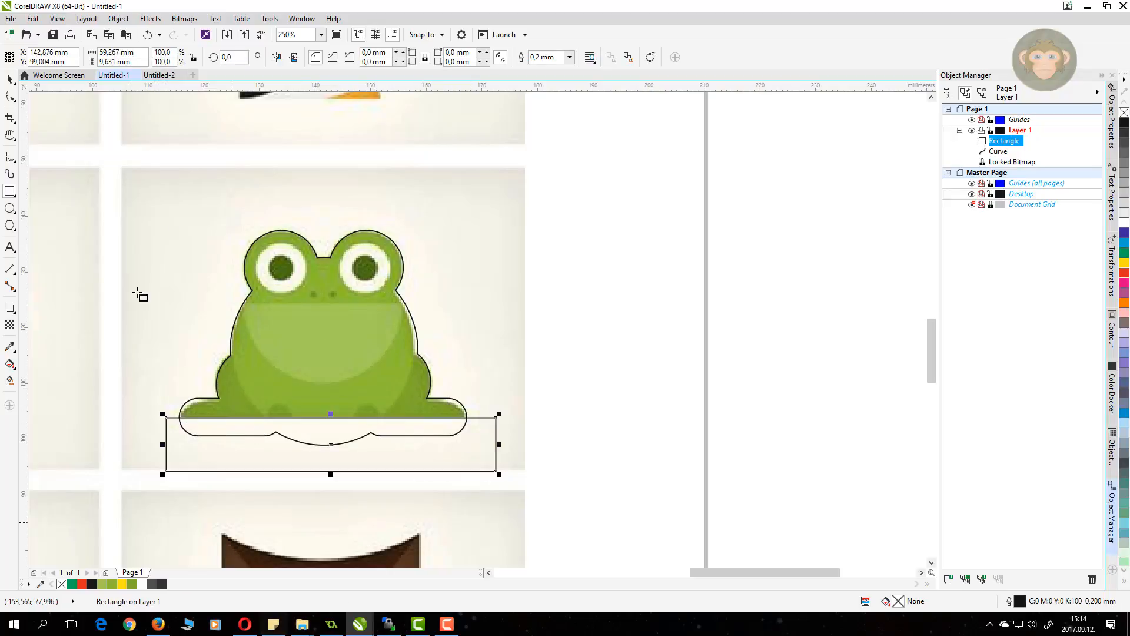
pyautogui.click(10, 78)
pyautogui.keyDown('shift'); pyautogui.click(316, 352); pyautogui.keyUp('shift')
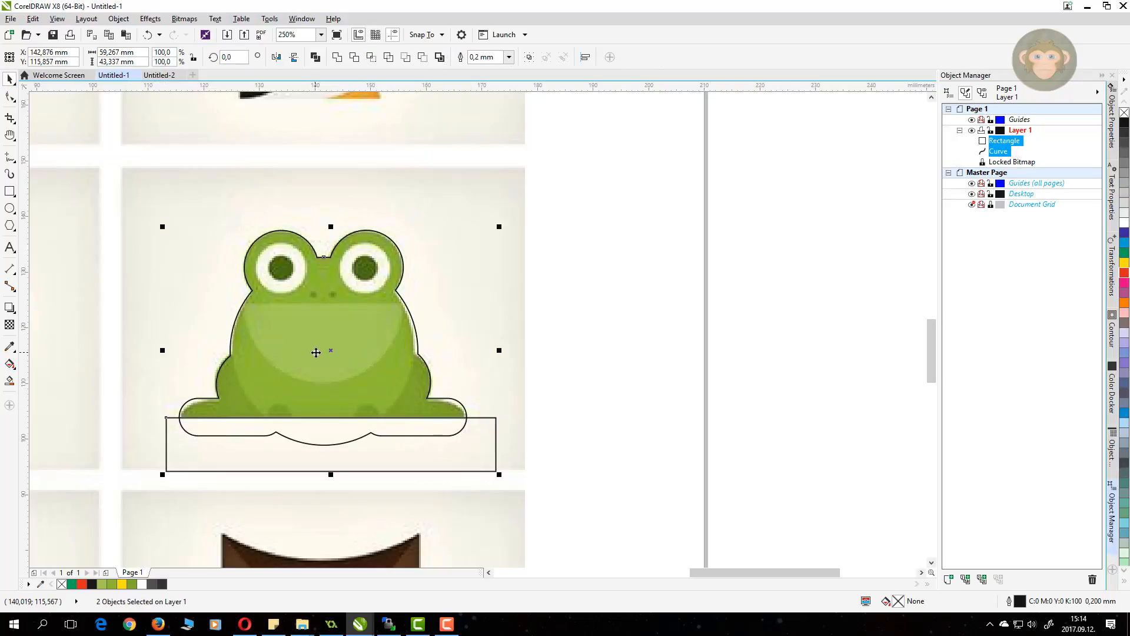
pyautogui.click(355, 57)
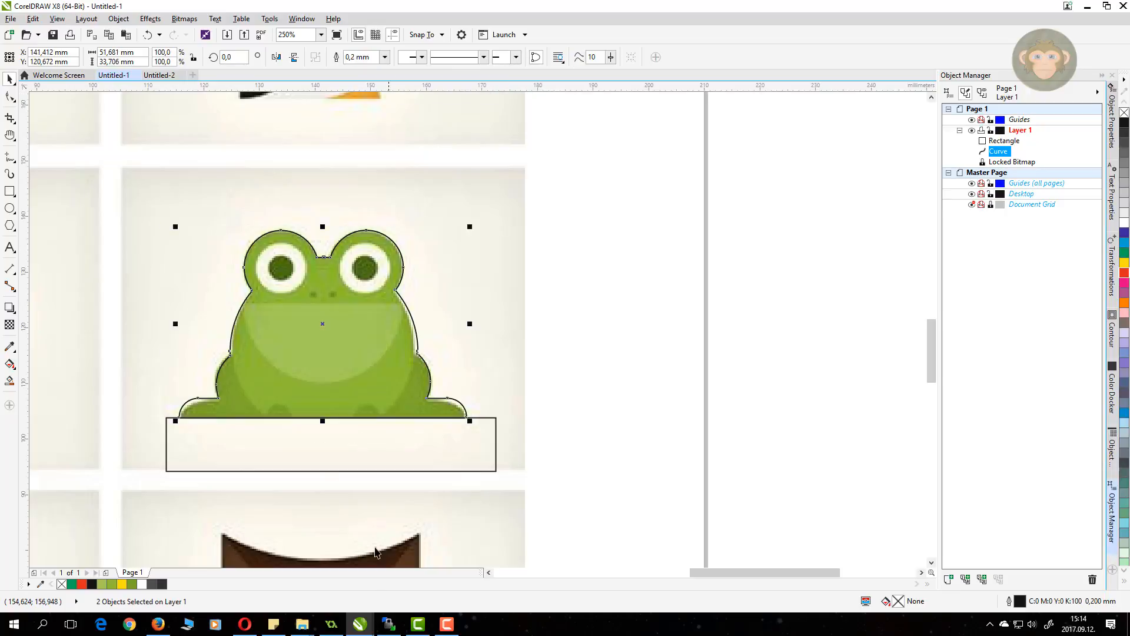
pyautogui.press('Delete')
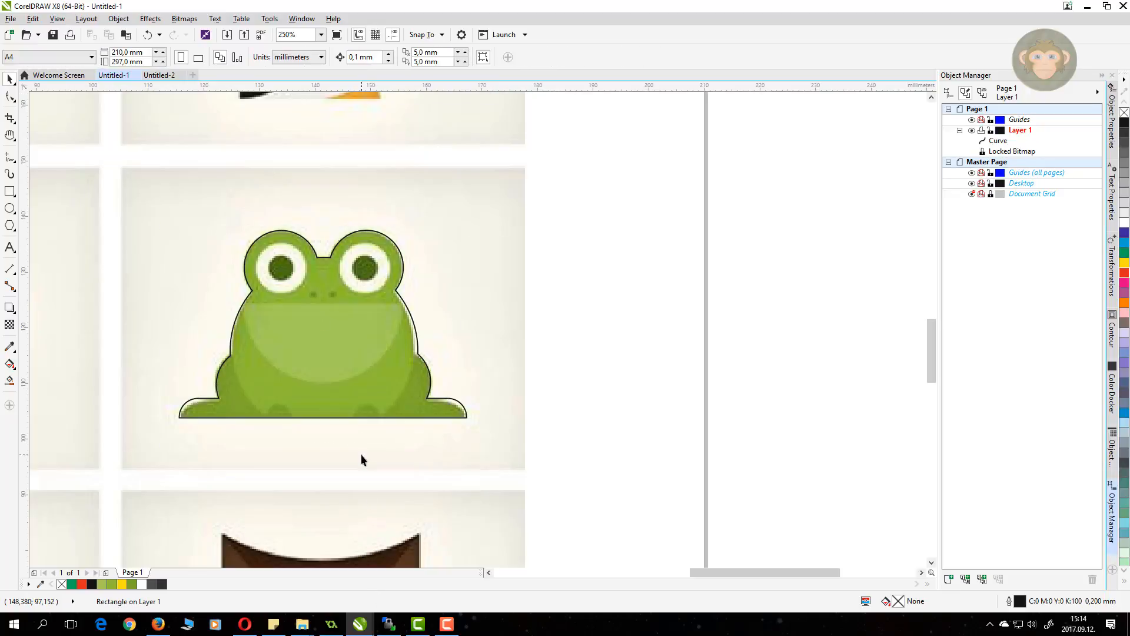
# Step: Drag the frog outline right of the reference, then undo the move
pyautogui.click(323, 318)
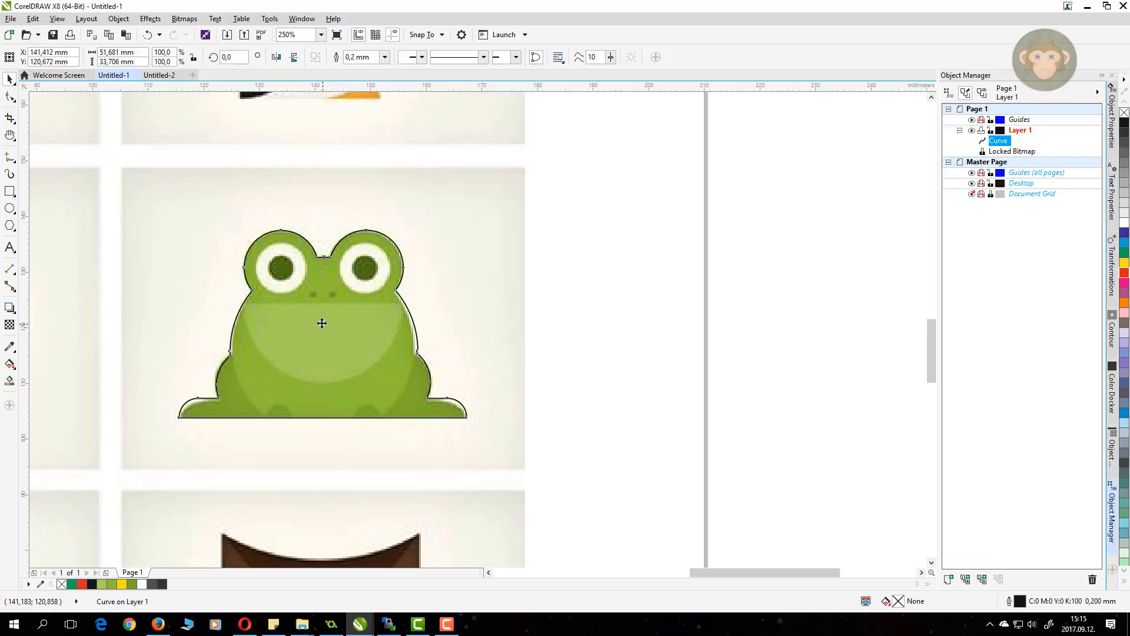
pyautogui.moveTo(323, 321); pyautogui.dragTo(671, 327)
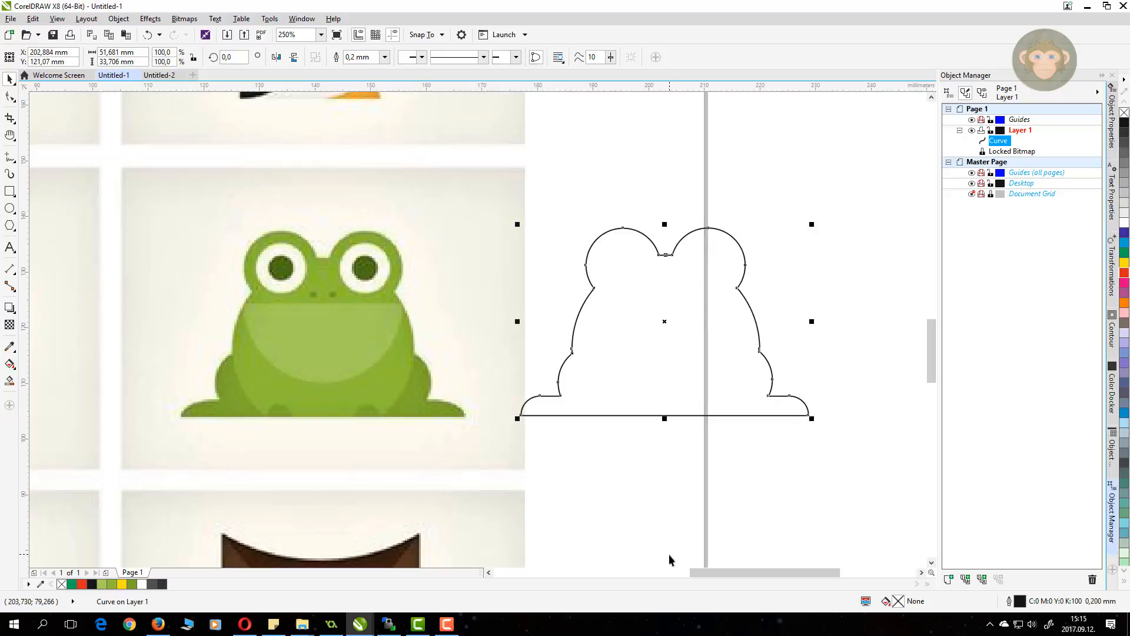
pyautogui.hotkey('ctrl', 'z')
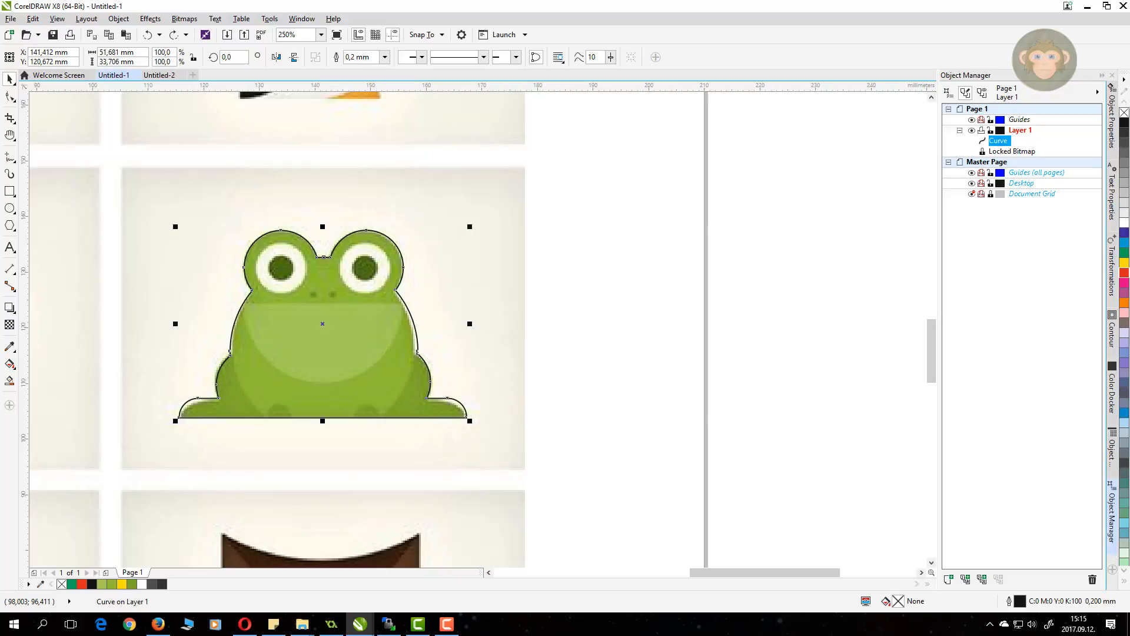
pyautogui.hotkey('alt', 'Tab')
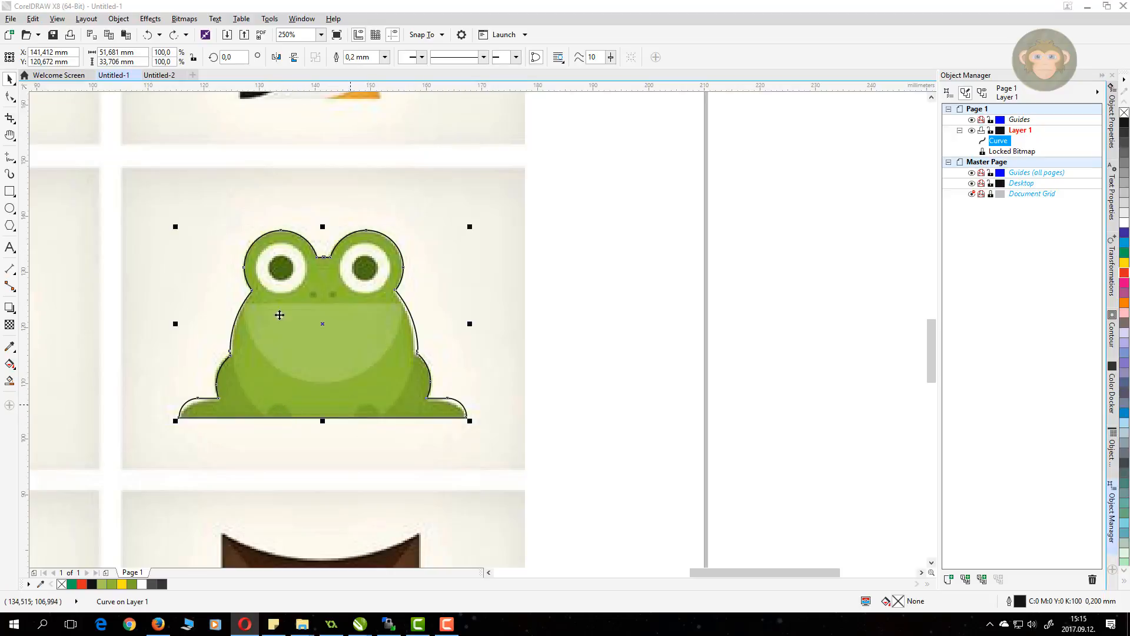
# Step: Draw two small circles at the frog's leg bottoms and a large circle over the belly
pyautogui.click(15, 209)
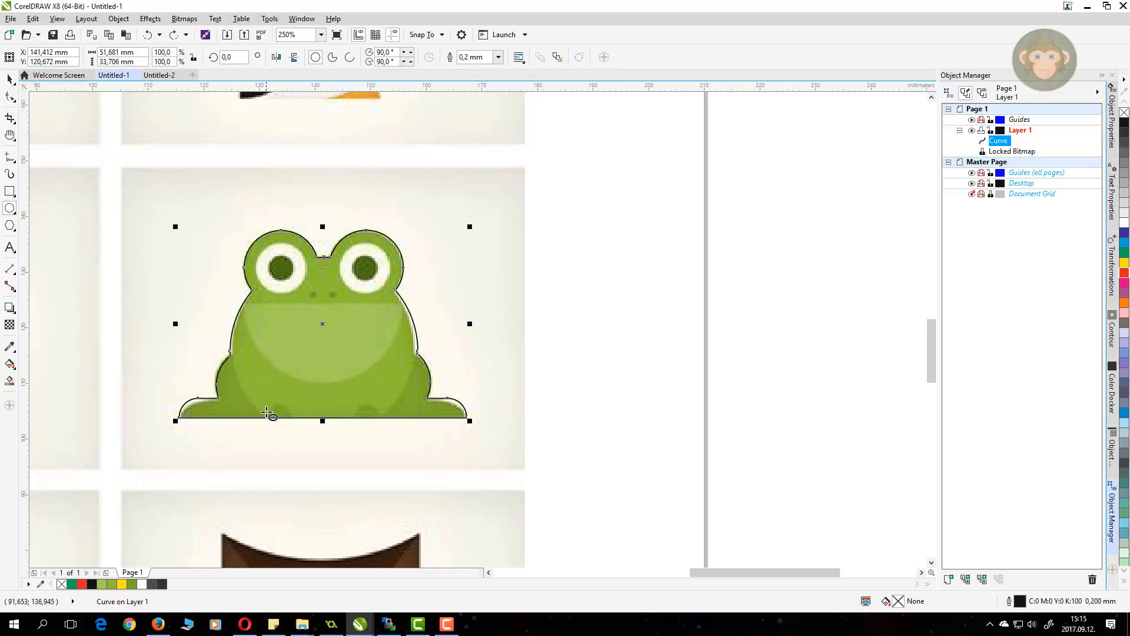
pyautogui.moveTo(264, 404); pyautogui.dragTo(368, 431)
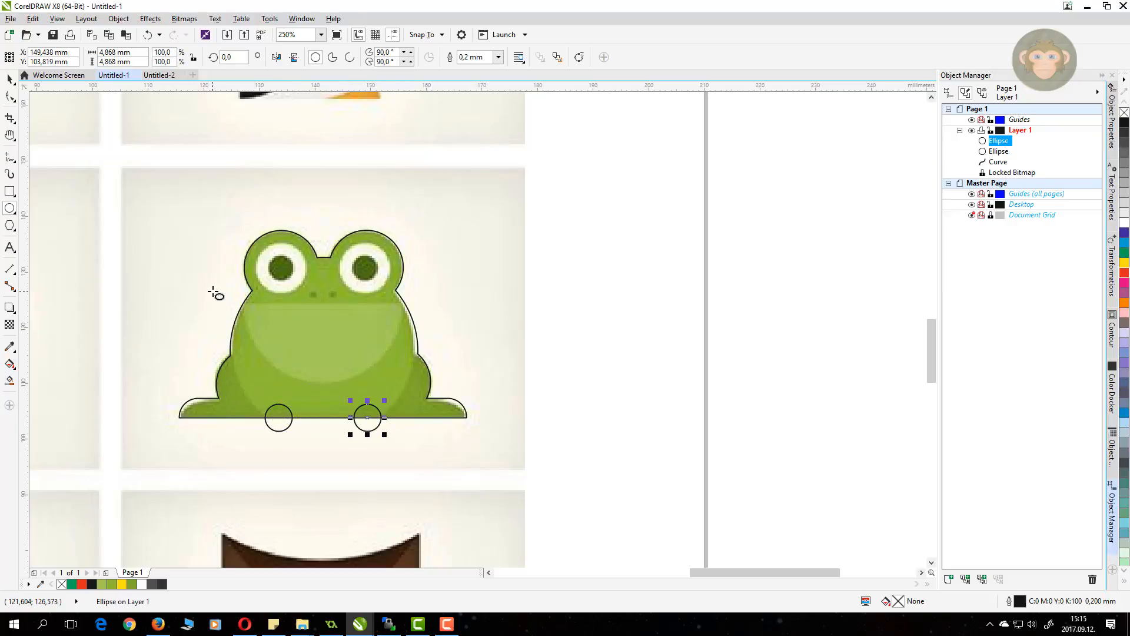
pyautogui.moveTo(271, 326); pyautogui.dragTo(423, 495)
pyautogui.moveTo(327, 396); pyautogui.dragTo(323, 371)
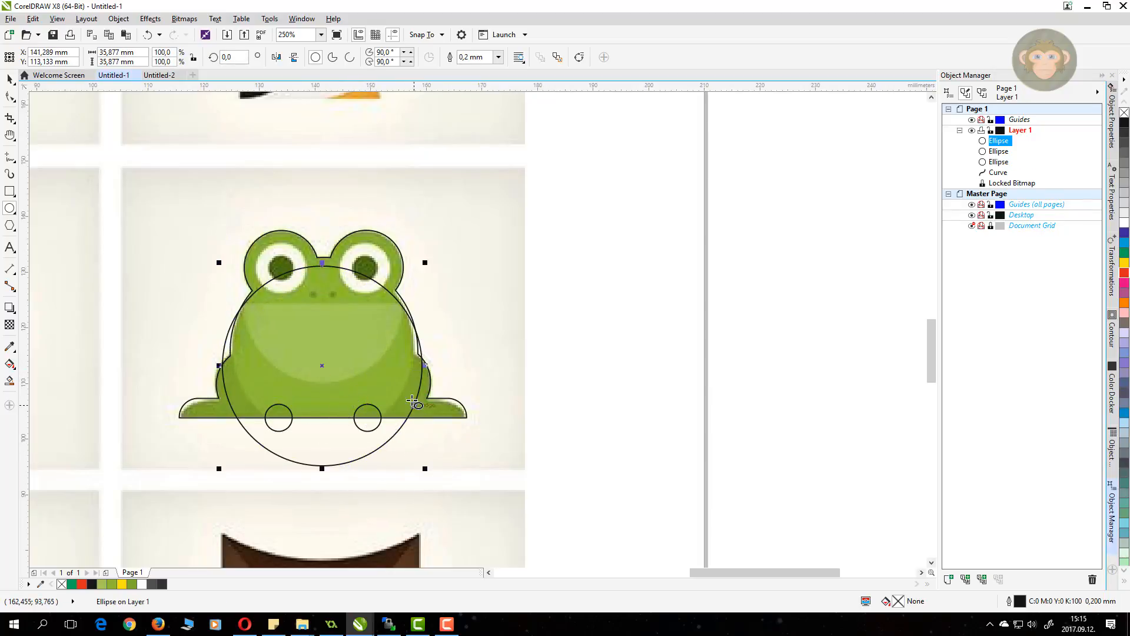
# Step: Cut the top off the large belly circle with a rectangle across the head using Back Minus Front
pyautogui.click(10, 192)
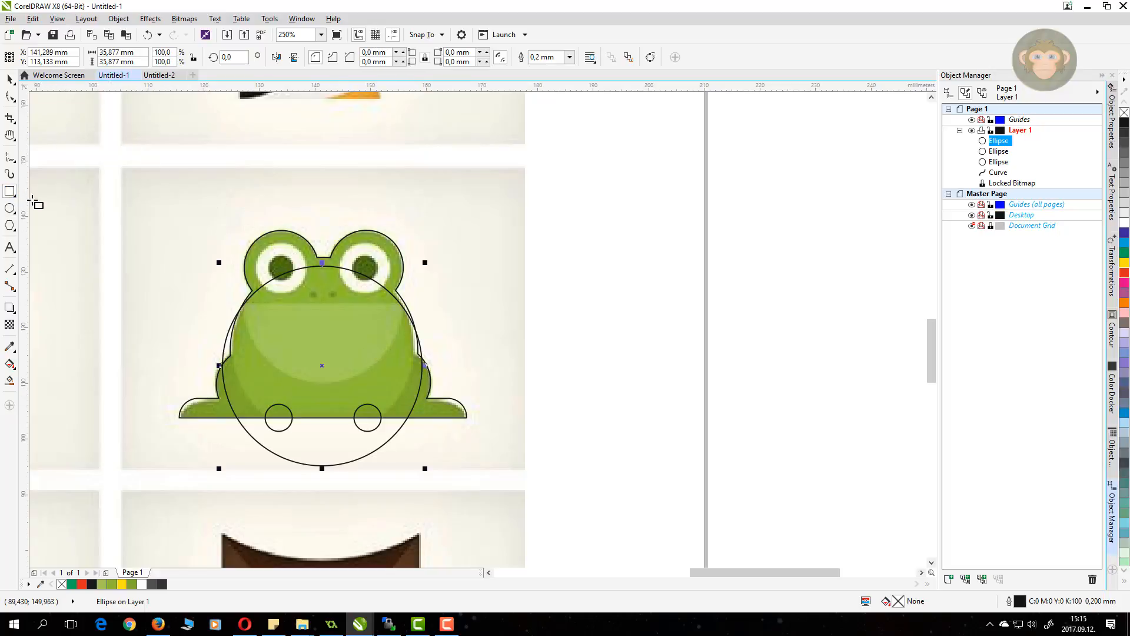
pyautogui.moveTo(169, 205); pyautogui.dragTo(444, 303)
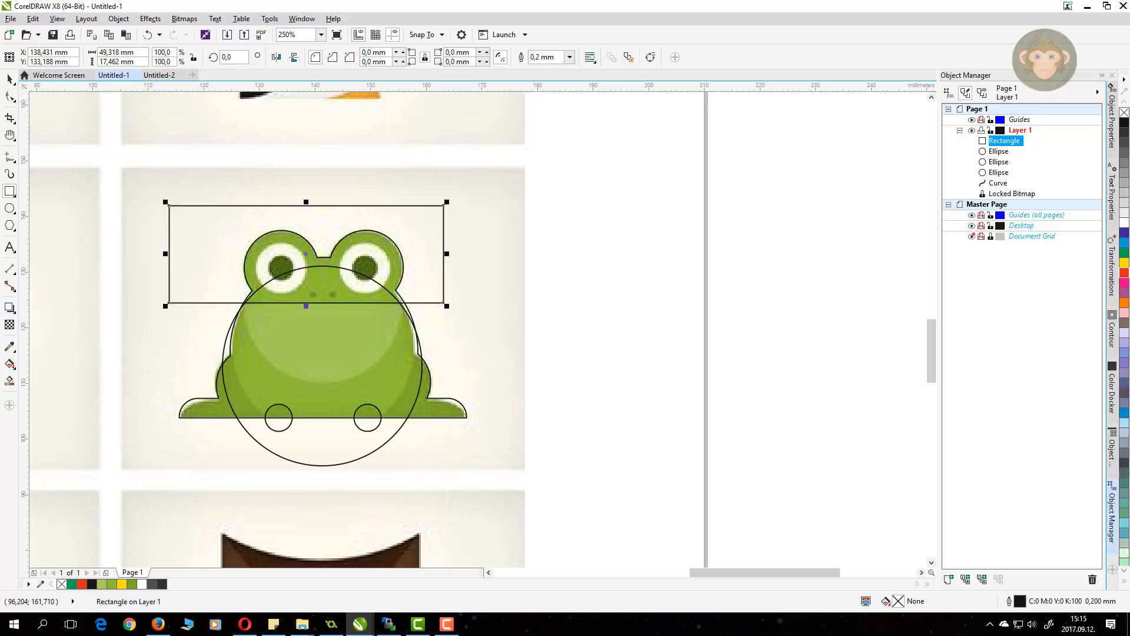
pyautogui.click(12, 79)
pyautogui.click(278, 344)
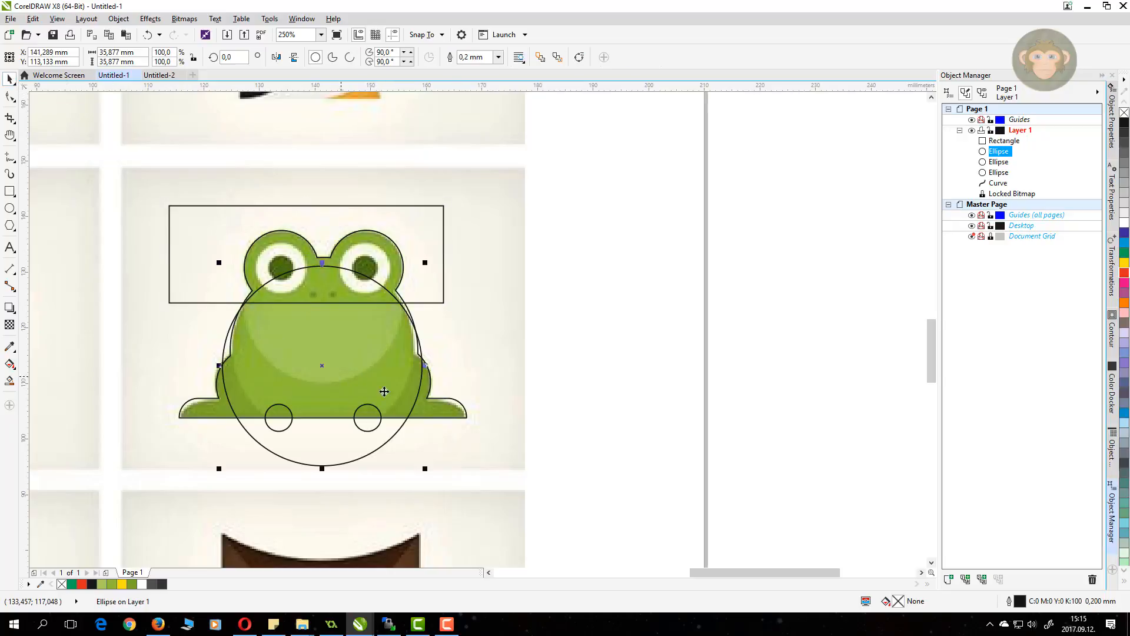
pyautogui.keyDown('shift'); pyautogui.click(434, 416); pyautogui.keyUp('shift')
pyautogui.click(489, 321)
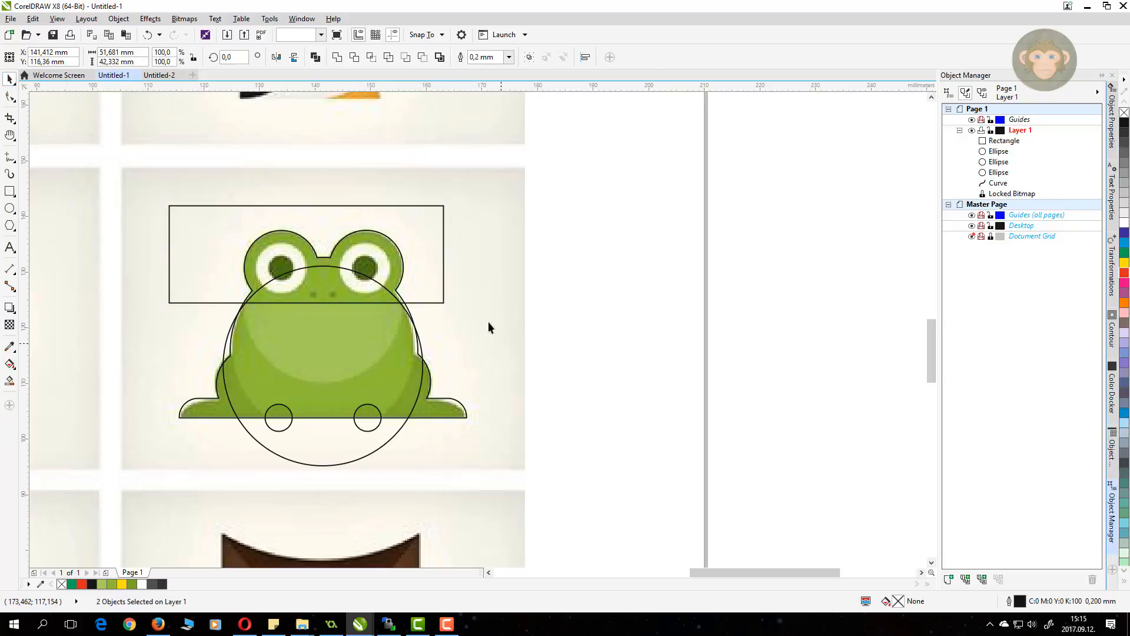
pyautogui.click(424, 237)
pyautogui.keyDown('shift'); pyautogui.click(325, 443); pyautogui.keyUp('shift')
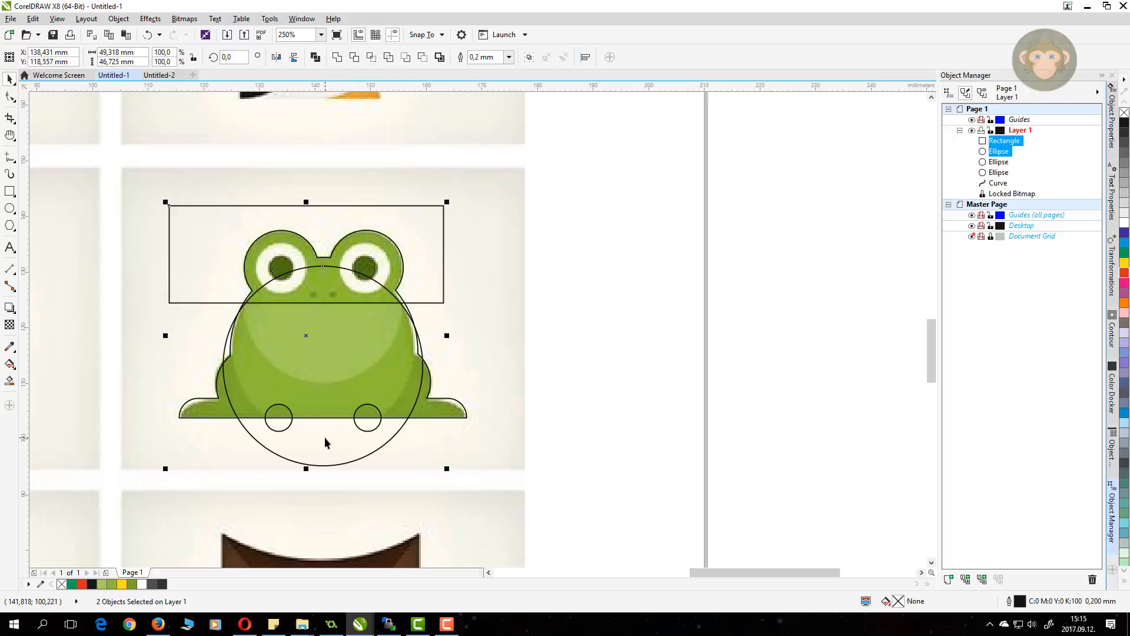
pyautogui.click(424, 59)
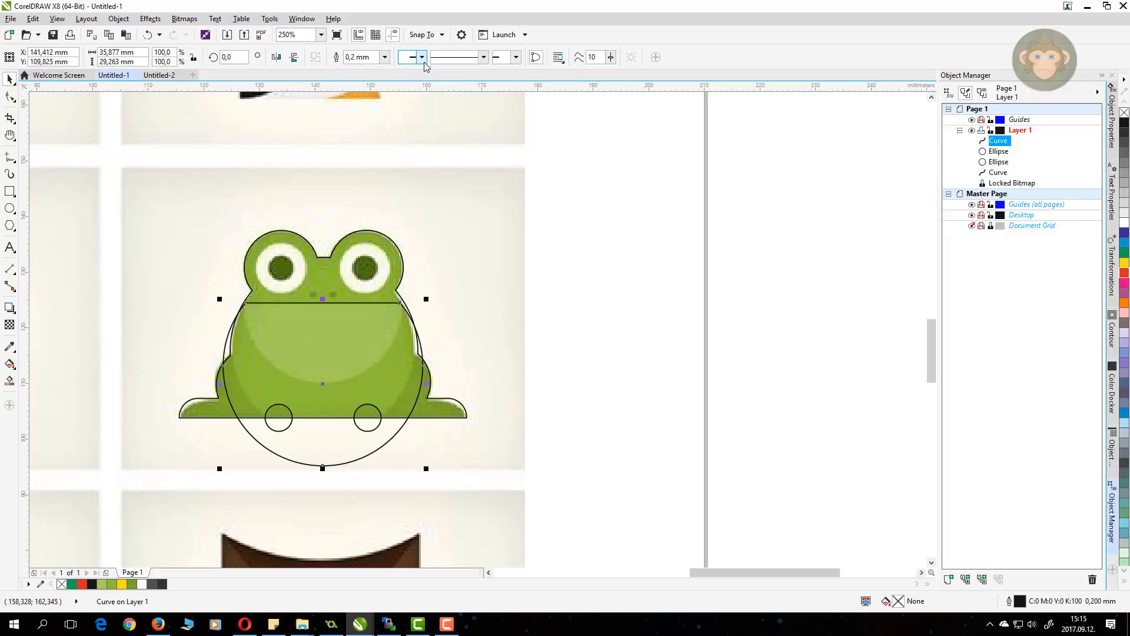
pyautogui.click(10, 191)
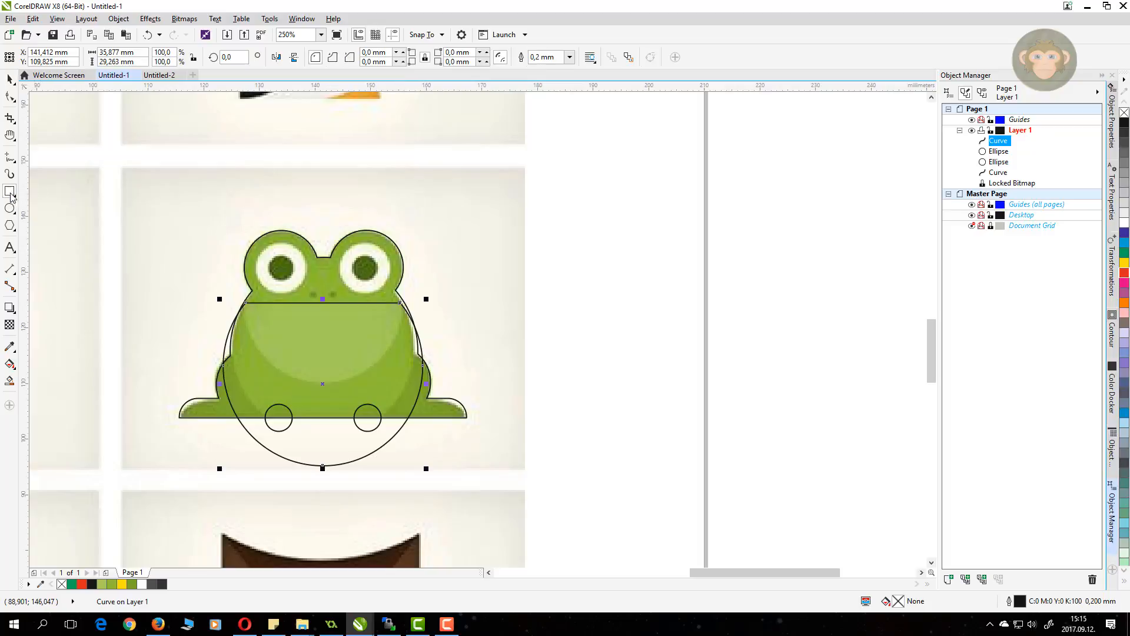
# Step: Cut the area below the feet off the body curve using a rectangle and Back Minus Front
pyautogui.moveTo(170, 417); pyautogui.dragTo(490, 488)
pyautogui.click(10, 79)
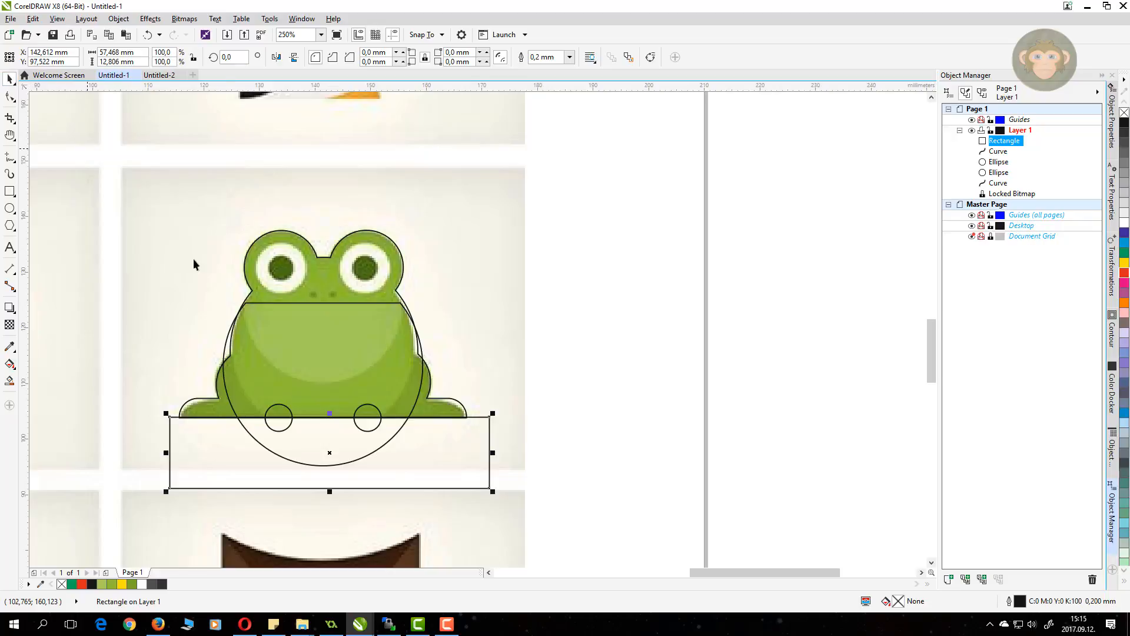
pyautogui.keyDown('shift'); pyautogui.click(276, 320); pyautogui.keyUp('shift')
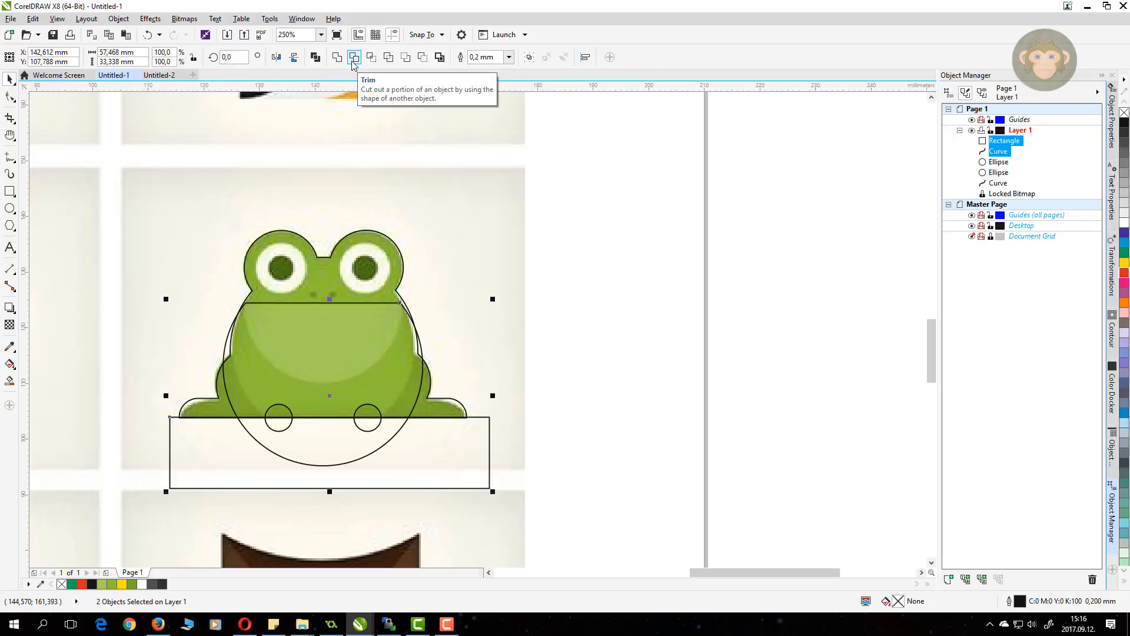
pyautogui.click(424, 58)
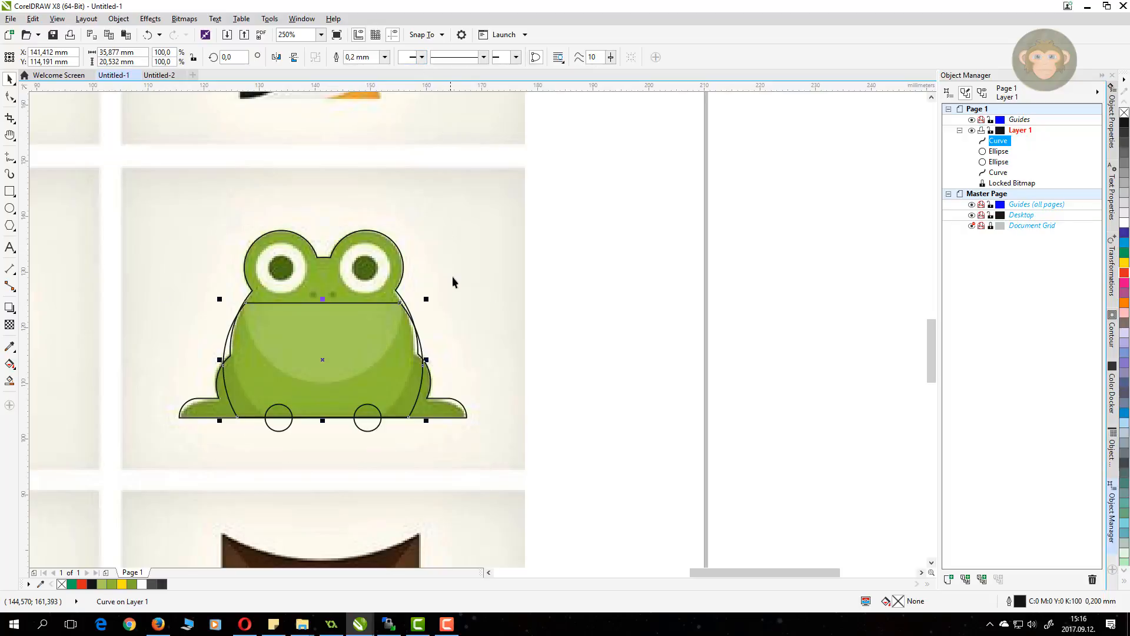
pyautogui.click(467, 288)
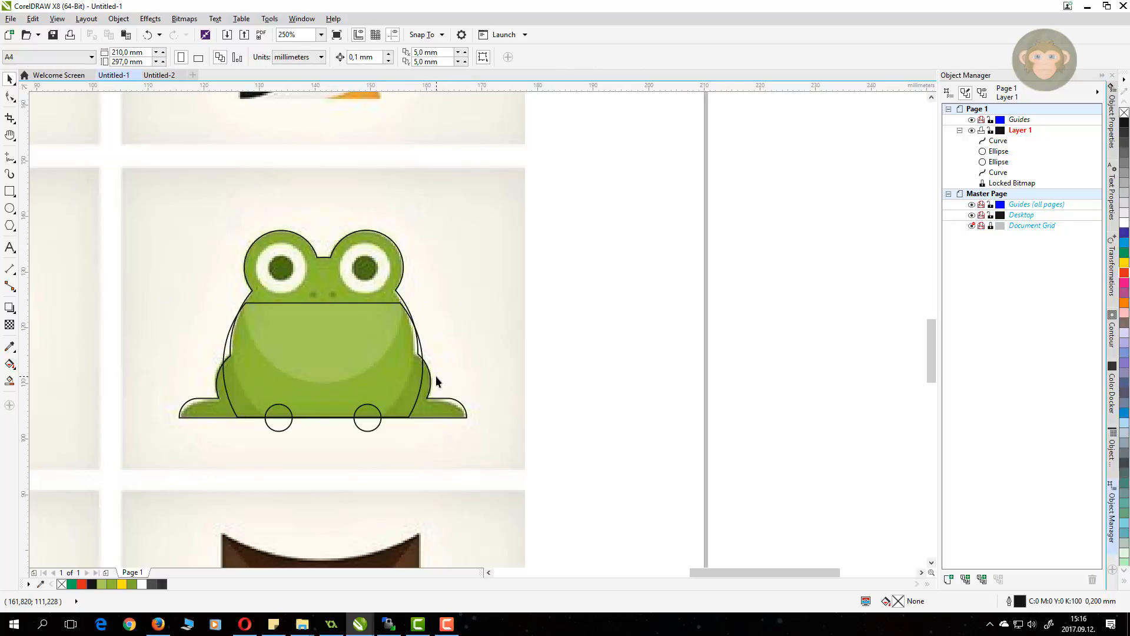
# Step: Intersect the body curve with the frog's outer outline, then delete the outer outline
pyautogui.click(404, 348)
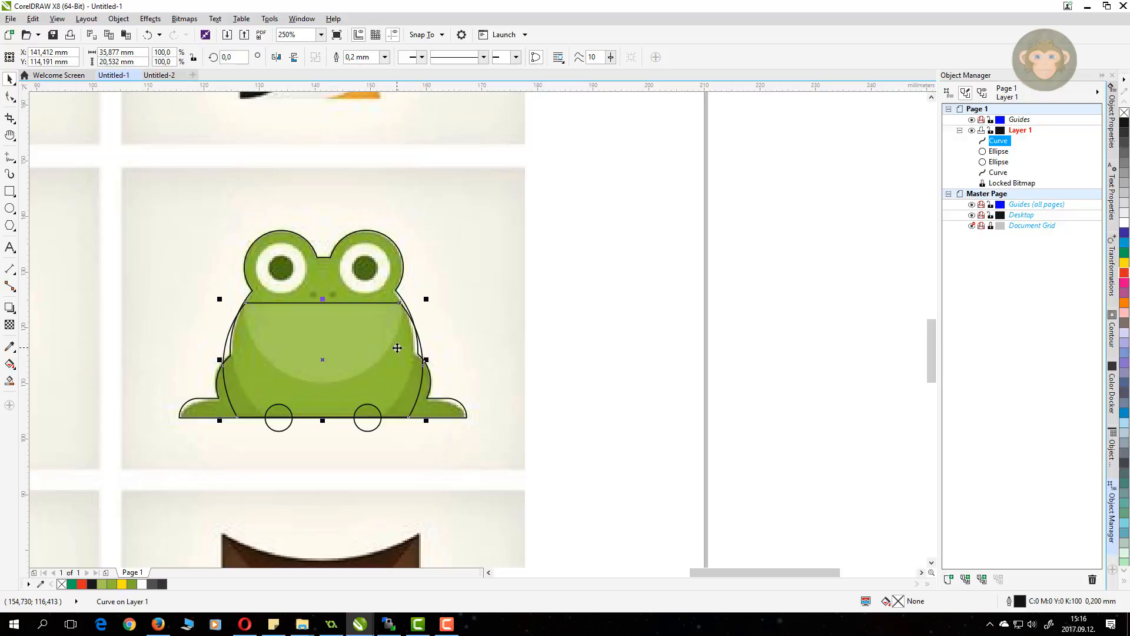
pyautogui.keyDown('shift'); pyautogui.click(452, 408); pyautogui.keyUp('shift')
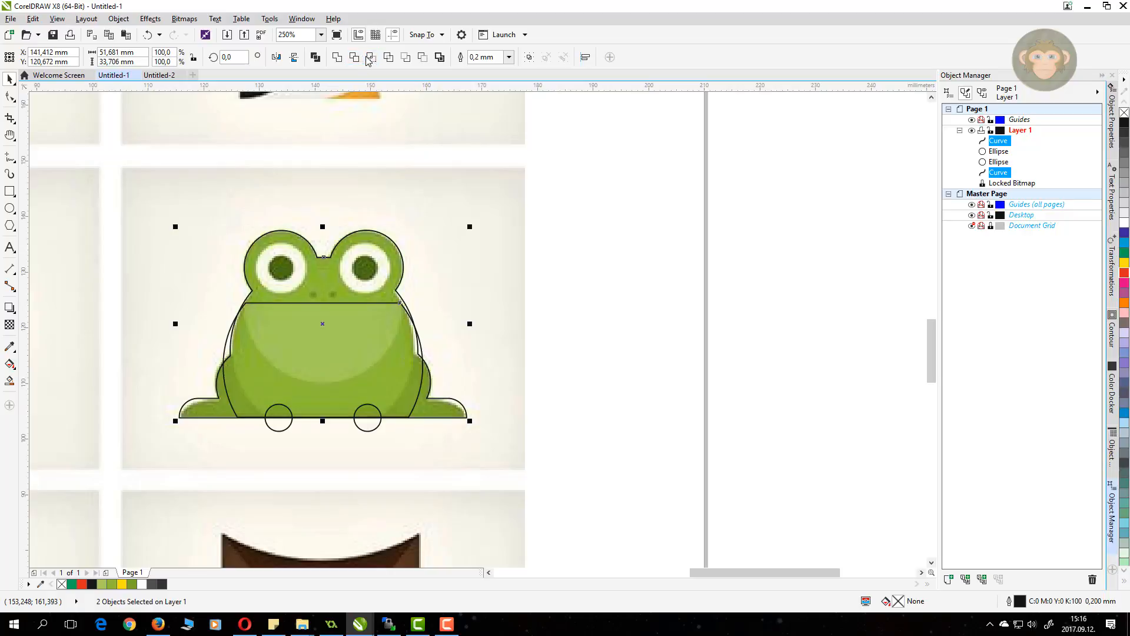
pyautogui.click(369, 57)
pyautogui.click(480, 249)
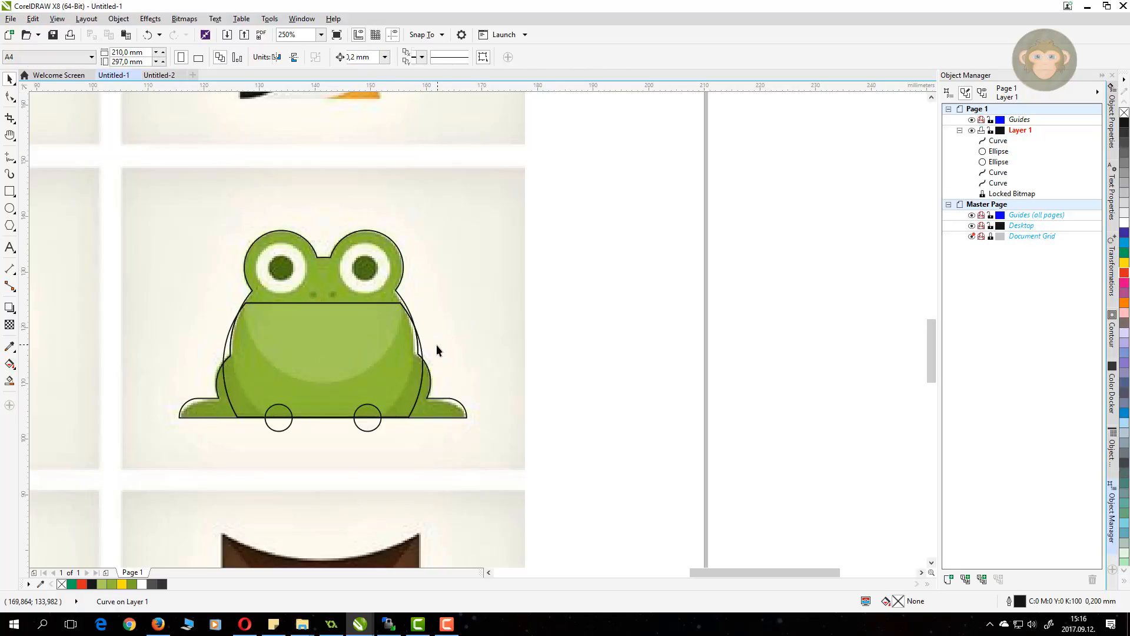
pyautogui.click(424, 353)
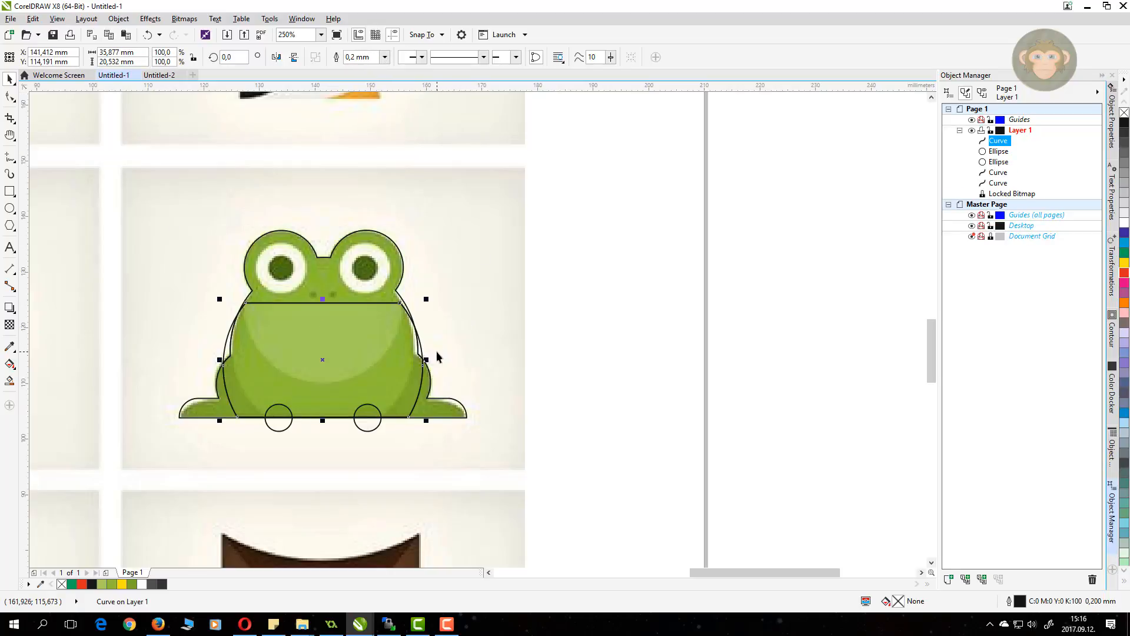
pyautogui.press('Delete')
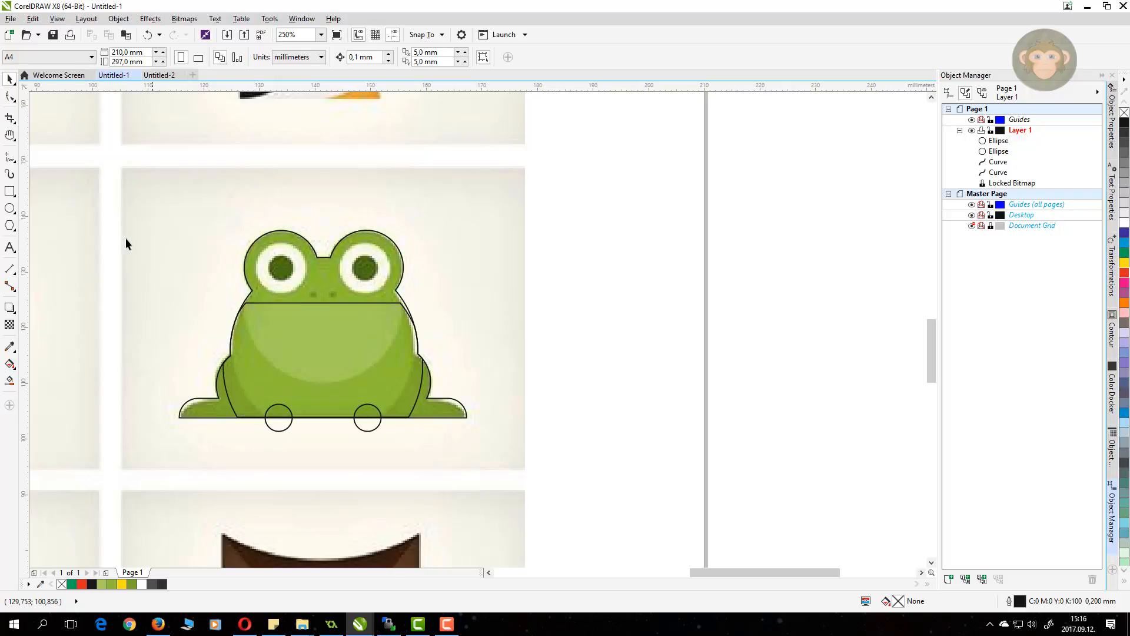
# Step: Draw a helper rectangle under the base line and trim the right foot circle with it
pyautogui.click(10, 208)
pyautogui.click(10, 192)
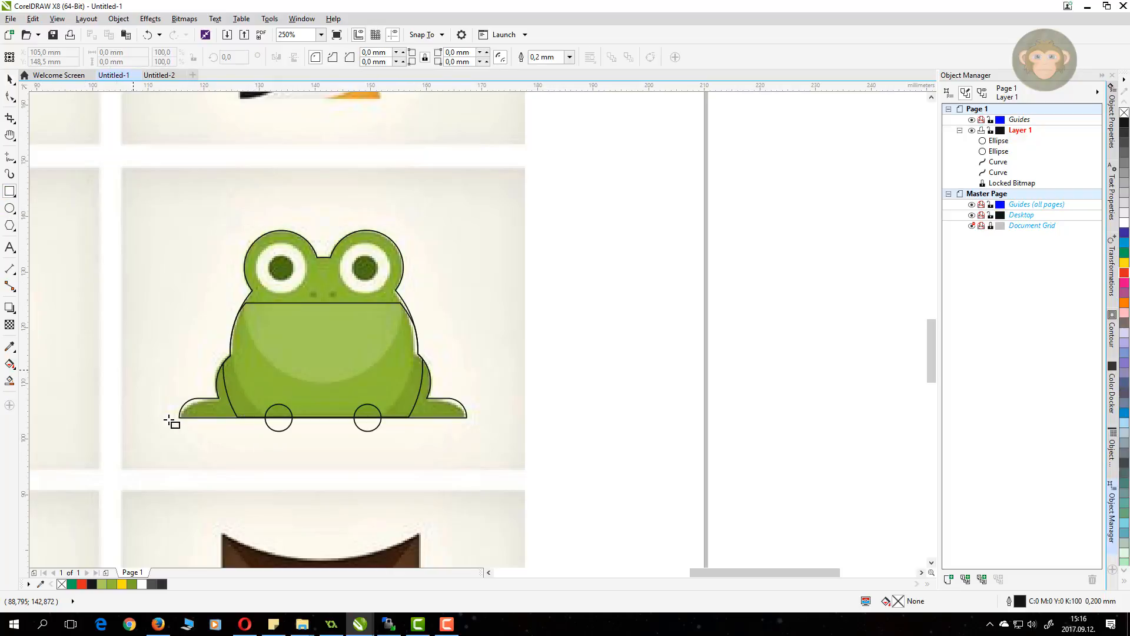
pyautogui.moveTo(173, 417); pyautogui.dragTo(493, 460)
pyautogui.press('space')
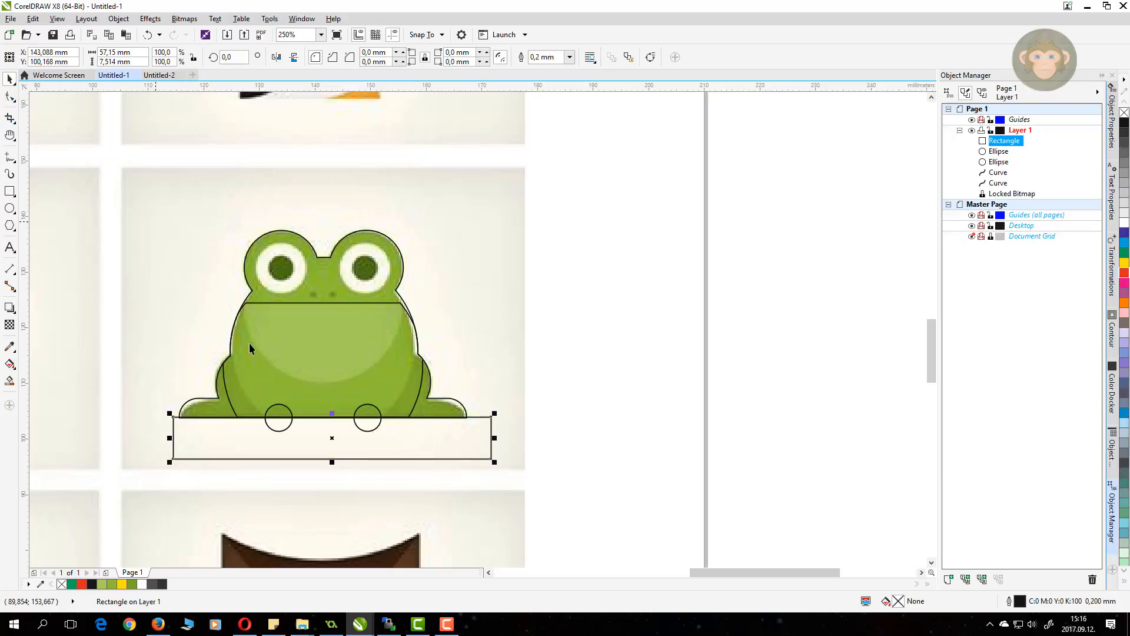
pyautogui.keyDown('shift'); pyautogui.click(270, 407); pyautogui.keyUp('shift')
pyautogui.keyDown('shift'); pyautogui.click(363, 410); pyautogui.keyUp('shift')
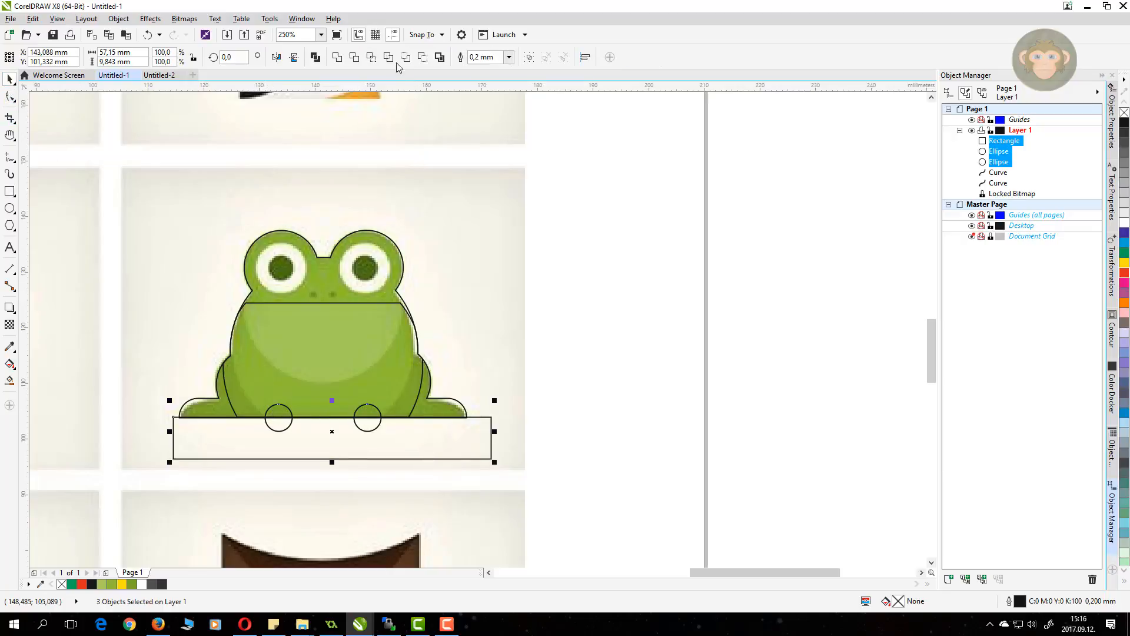
pyautogui.click(354, 57)
# Step: Trim the left foot circle the same way, then delete the helper rectangle
pyautogui.click(429, 440)
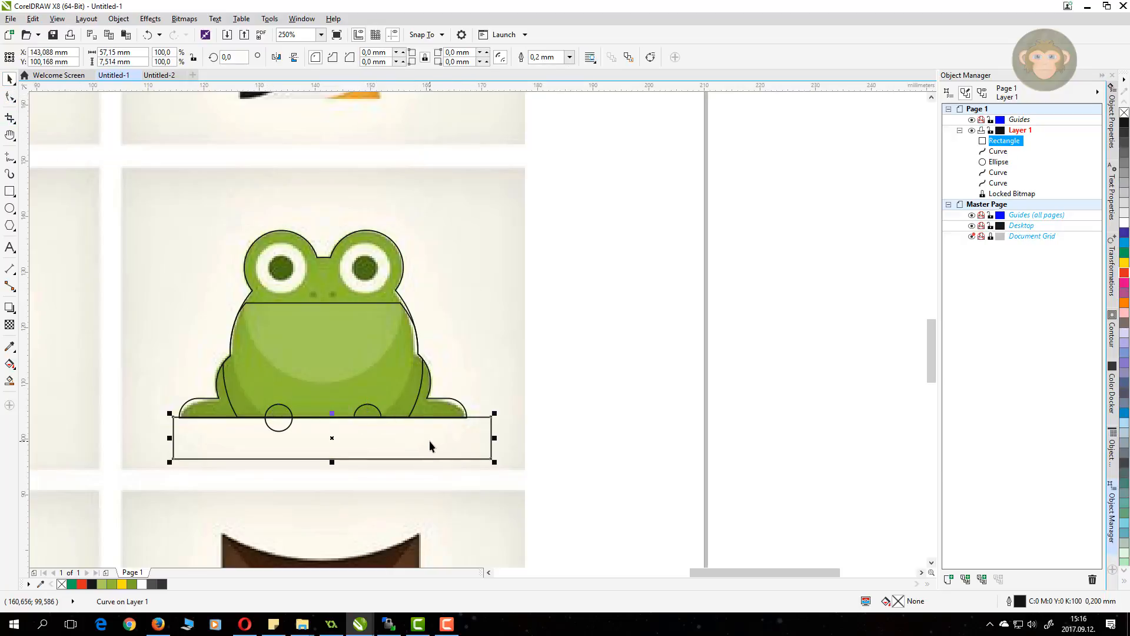
pyautogui.keyDown('shift'); pyautogui.click(279, 406); pyautogui.keyUp('shift')
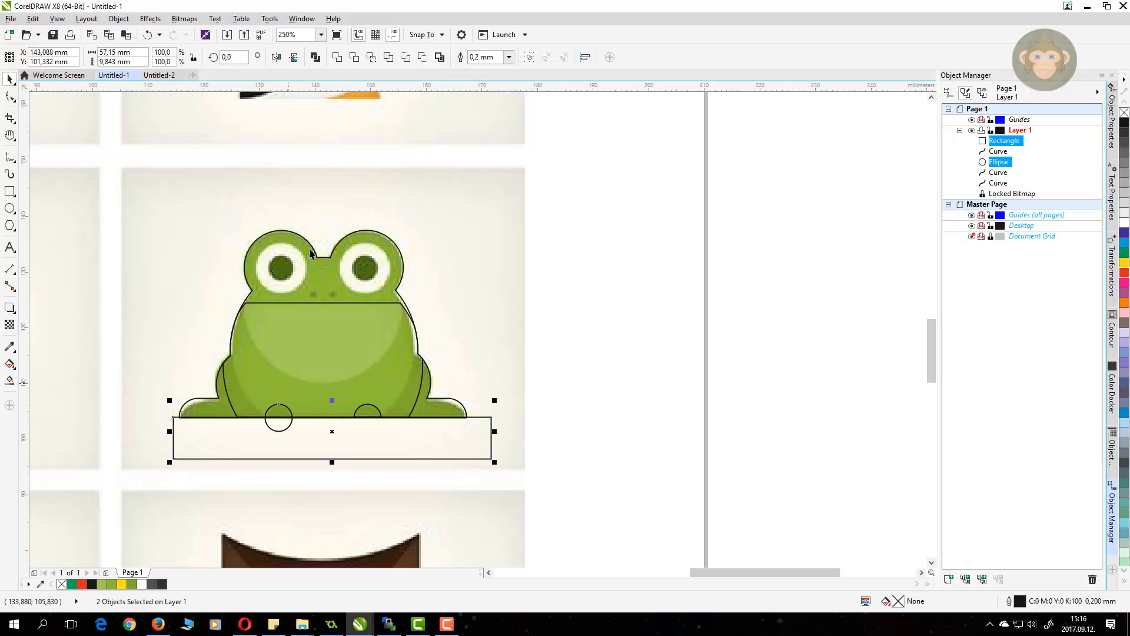
pyautogui.click(353, 57)
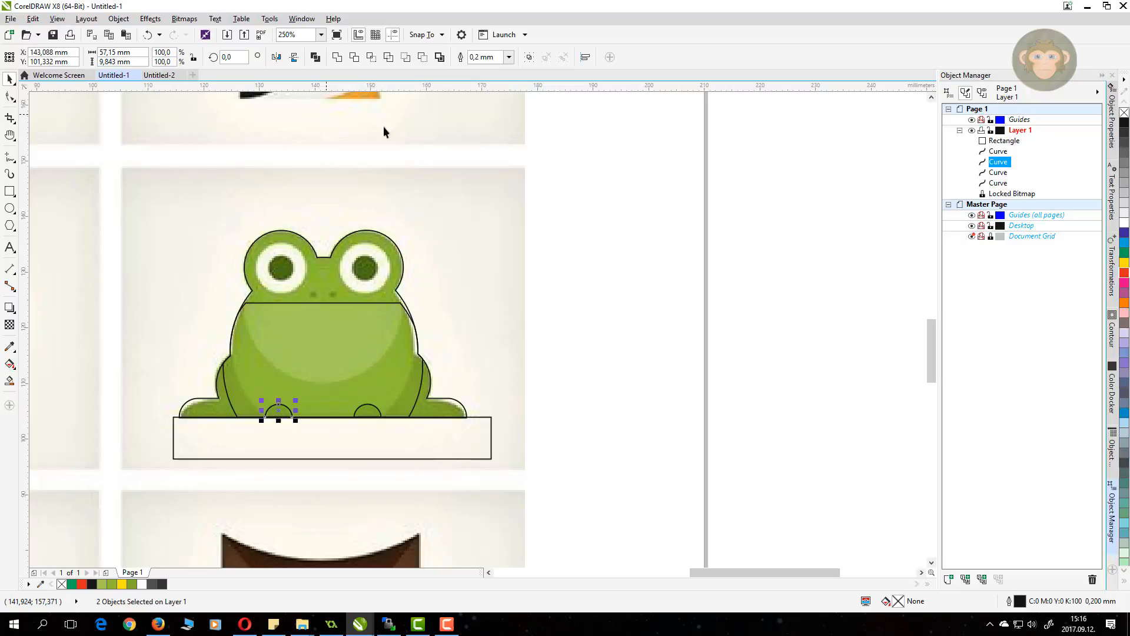
pyautogui.click(362, 465)
pyautogui.click(359, 444)
pyautogui.press('Delete')
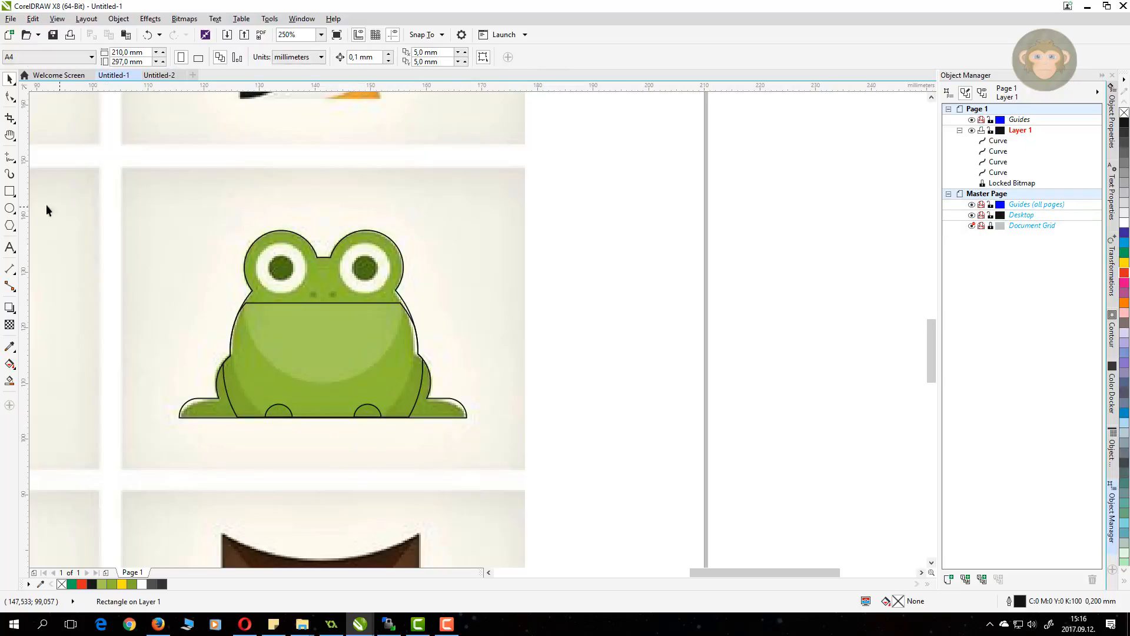
pyautogui.click(9, 209)
# Step: Draw an oval over the belly from below the eyes to near the base, selecting it with the body shape
pyautogui.moveTo(245, 261); pyautogui.dragTo(404, 384)
pyautogui.click(10, 76)
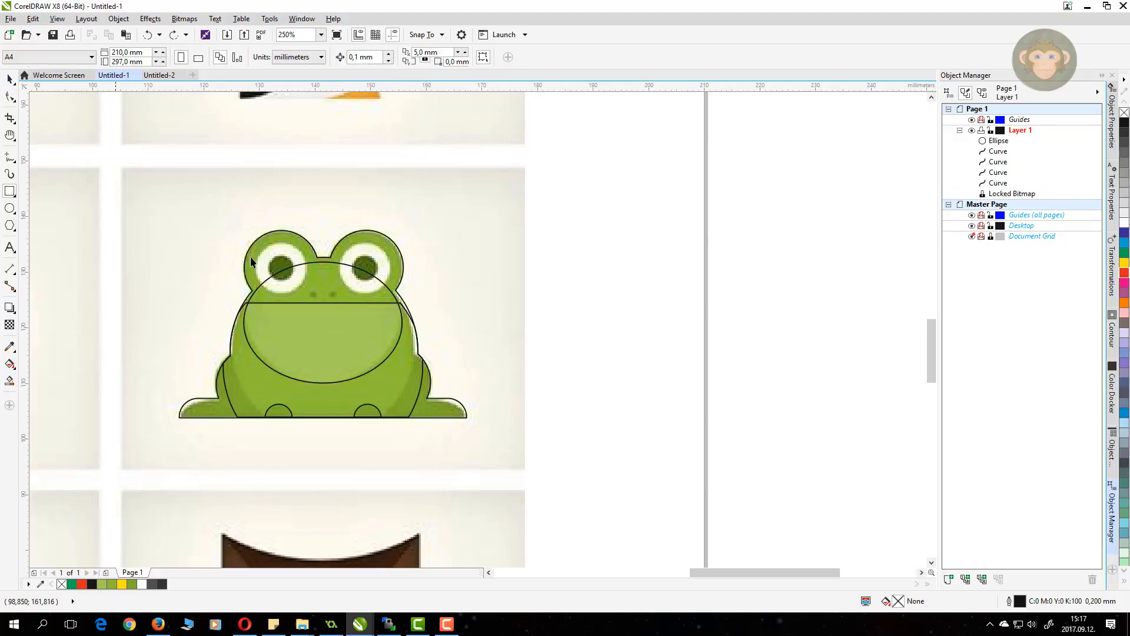
pyautogui.click(322, 280)
pyautogui.keyDown('shift'); pyautogui.click(263, 397); pyautogui.keyUp('shift')
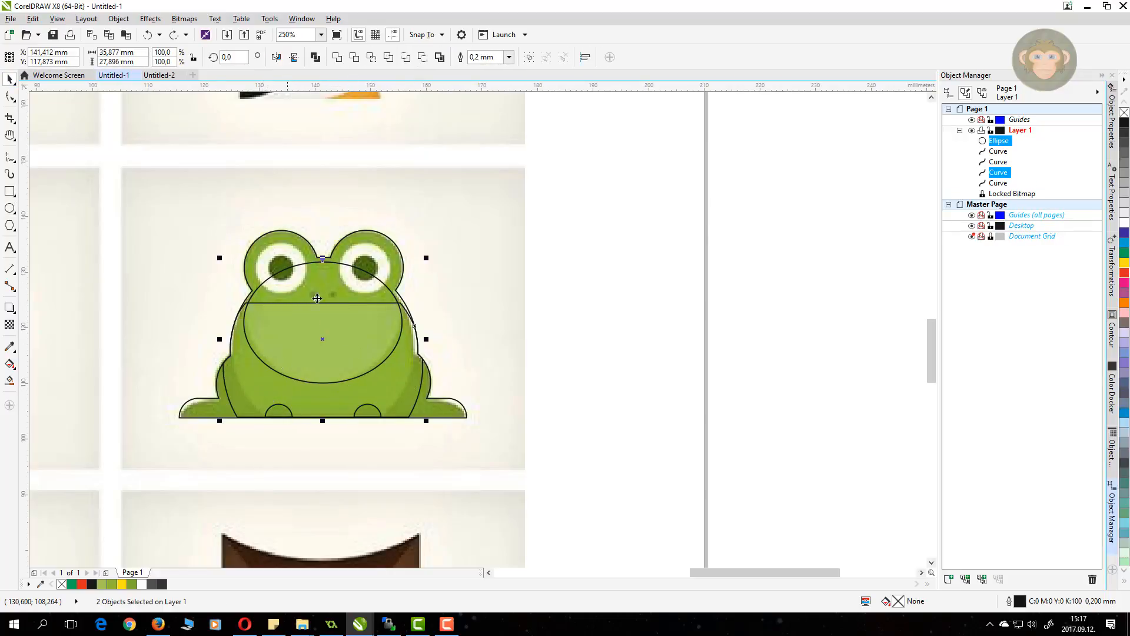
# Step: Intersect the oval with the body shape and delete the leftover oval
pyautogui.click(370, 57)
pyautogui.click(352, 288)
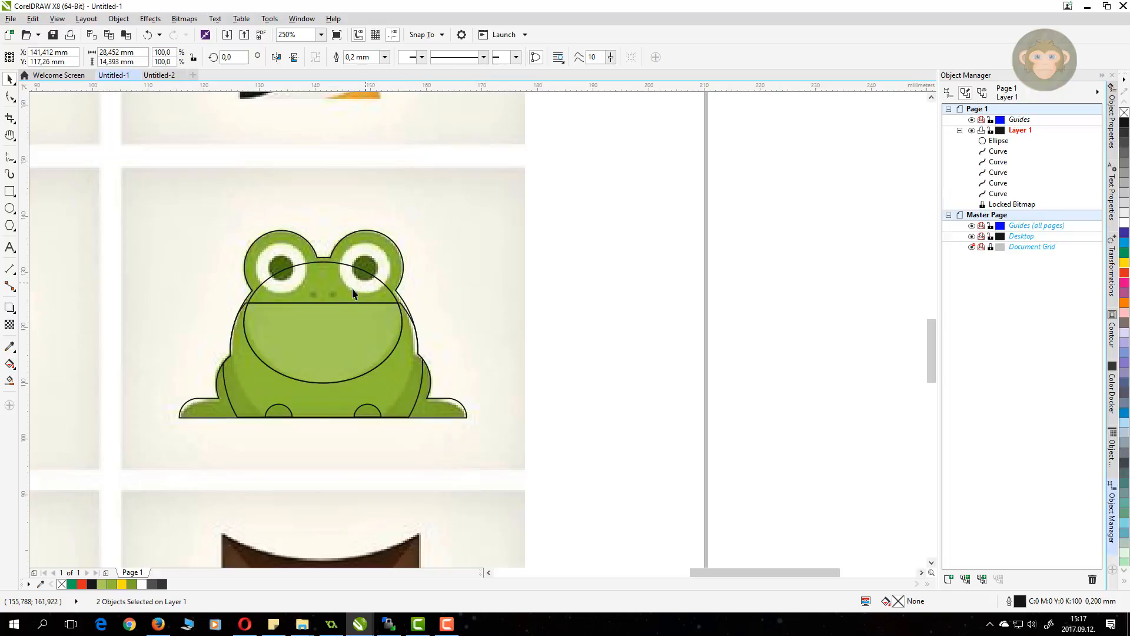
pyautogui.press('Delete')
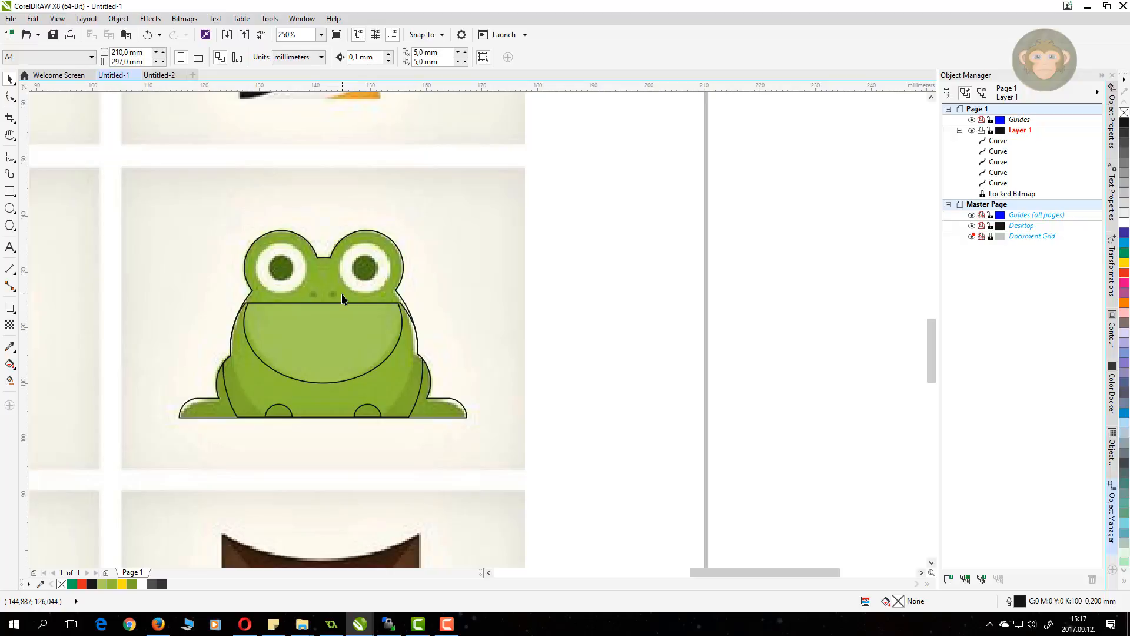
# Step: Try palette fill and outline colours on the belly, ending with a black hairline outline
pyautogui.click(361, 331)
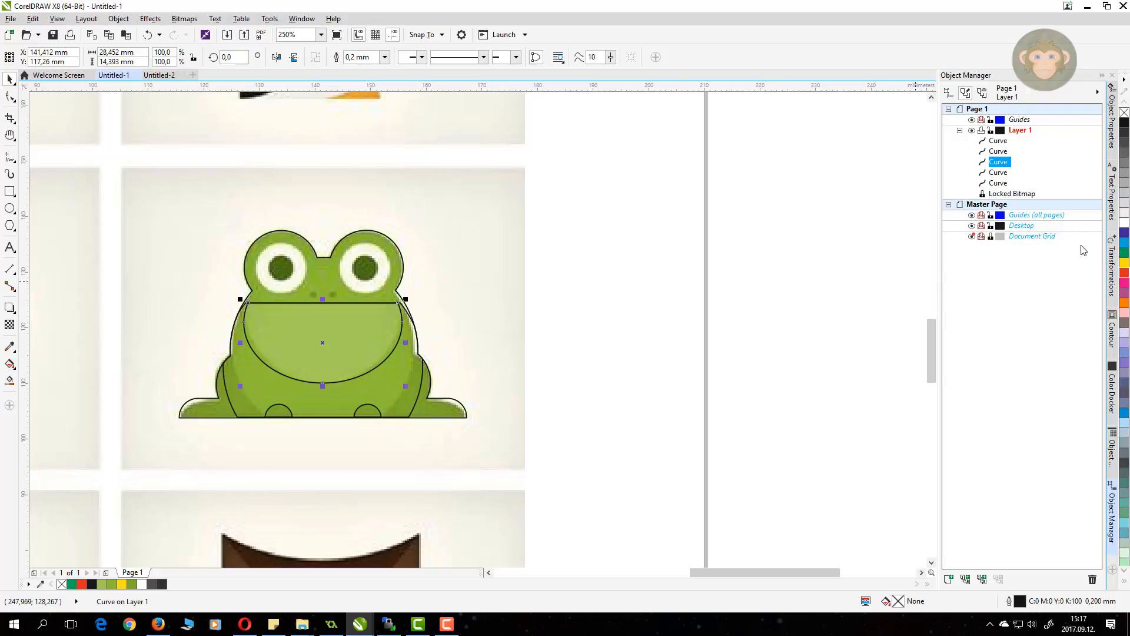
pyautogui.click(1124, 254)
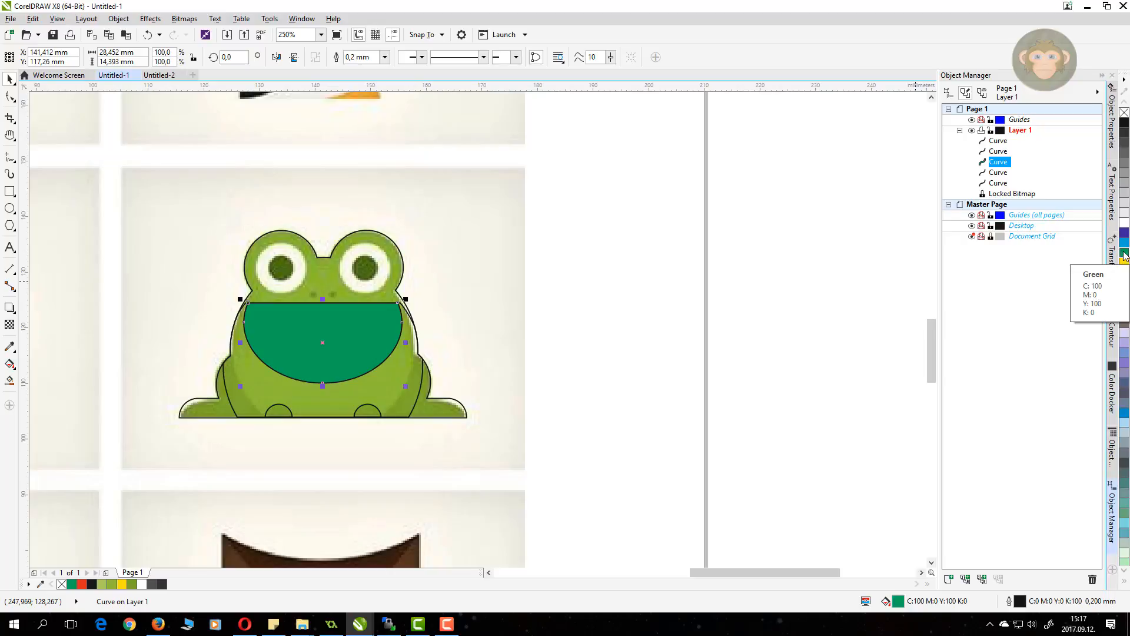
pyautogui.rightClick(1124, 233)
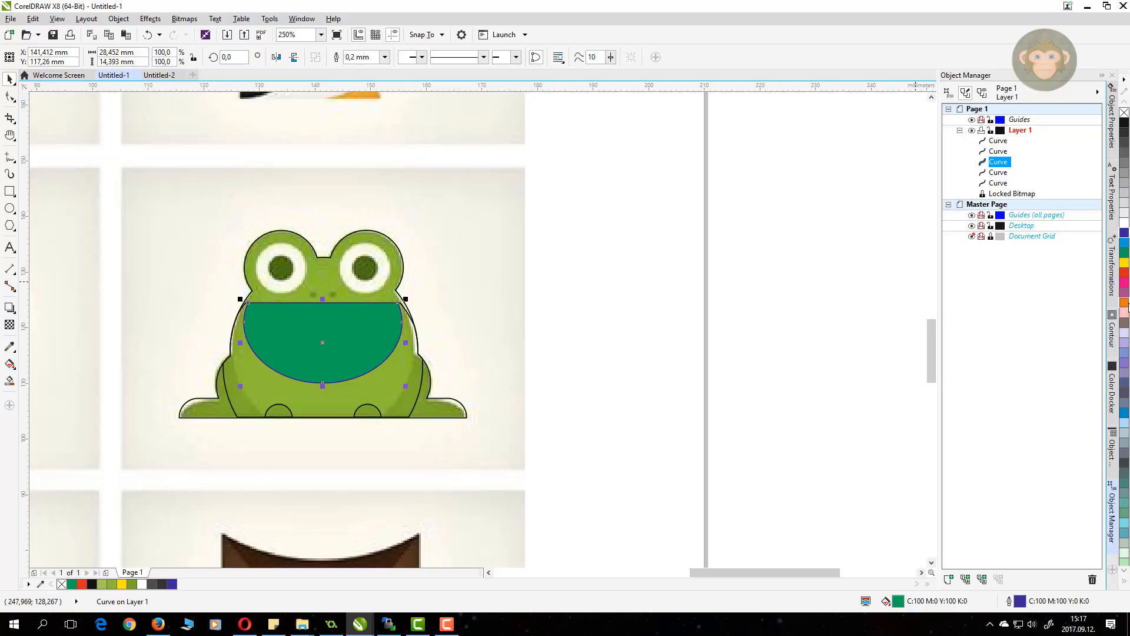
pyautogui.rightClick(1124, 286)
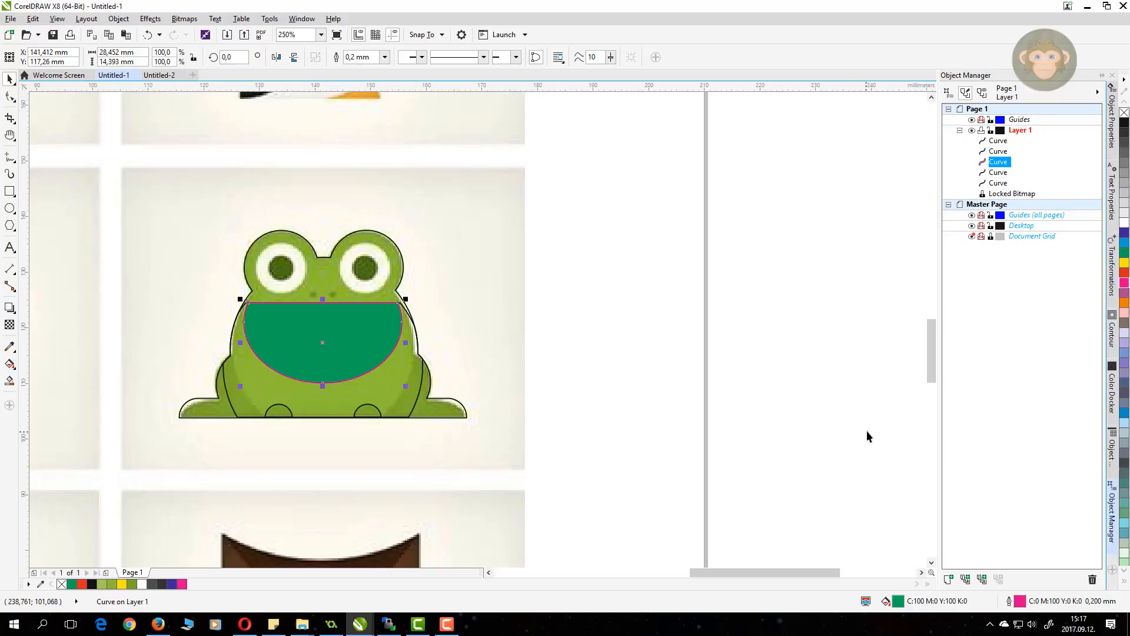
pyautogui.rightClick(1124, 112)
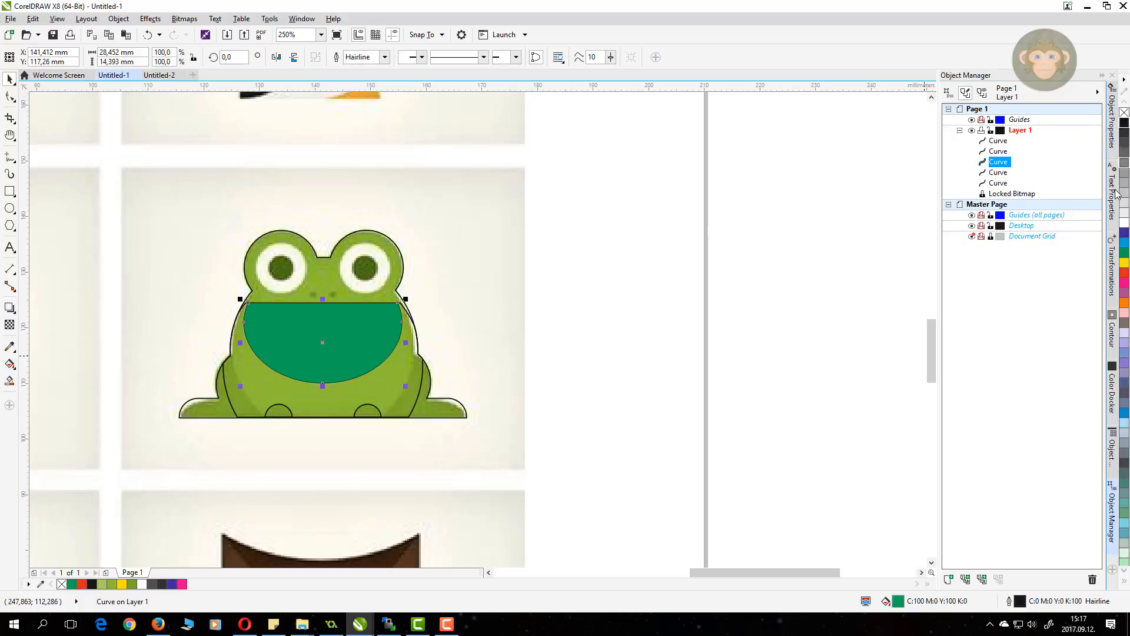
pyautogui.rightClick(1124, 125)
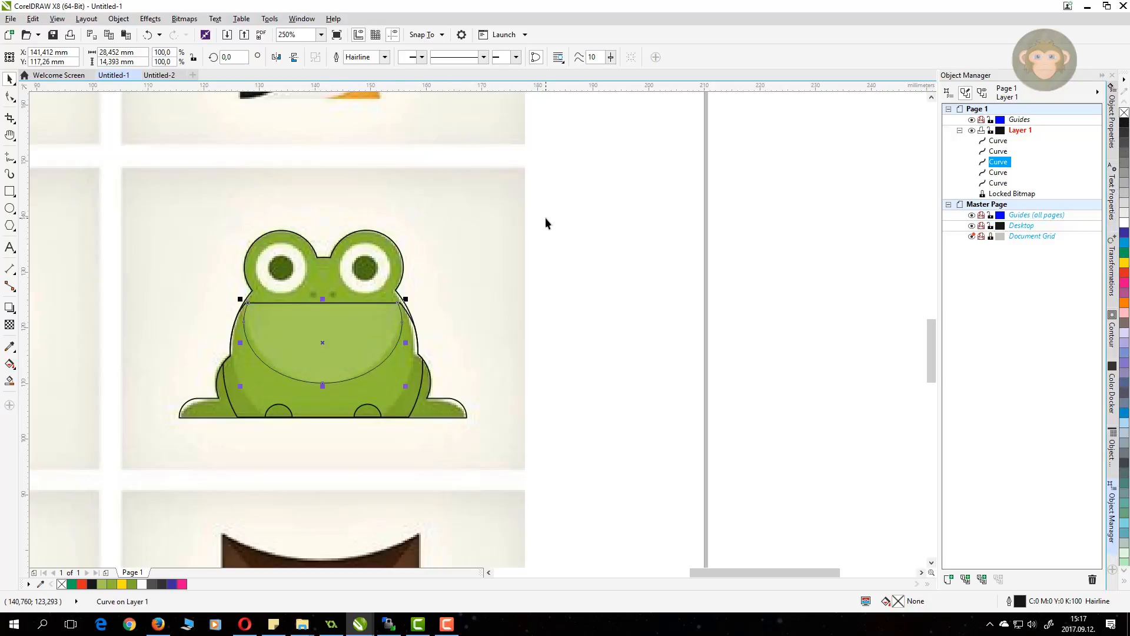
pyautogui.click(485, 221)
# Step: Fill the belly with a light green sampled from the page using the Color Eyedropper
pyautogui.click(289, 339)
pyautogui.click(9, 347)
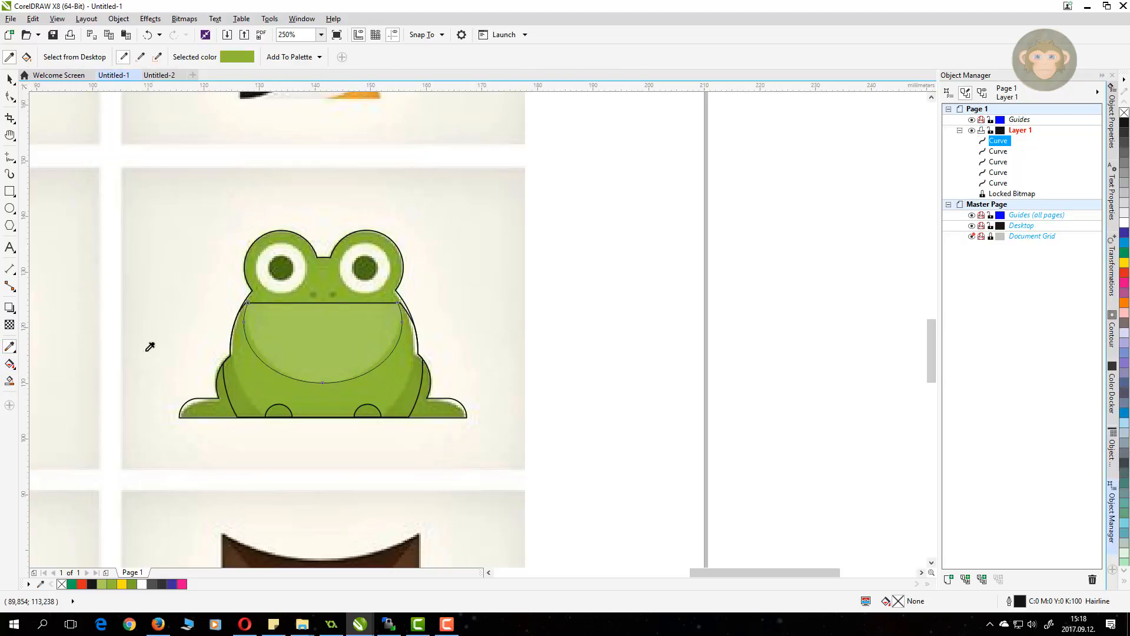
pyautogui.click(285, 325)
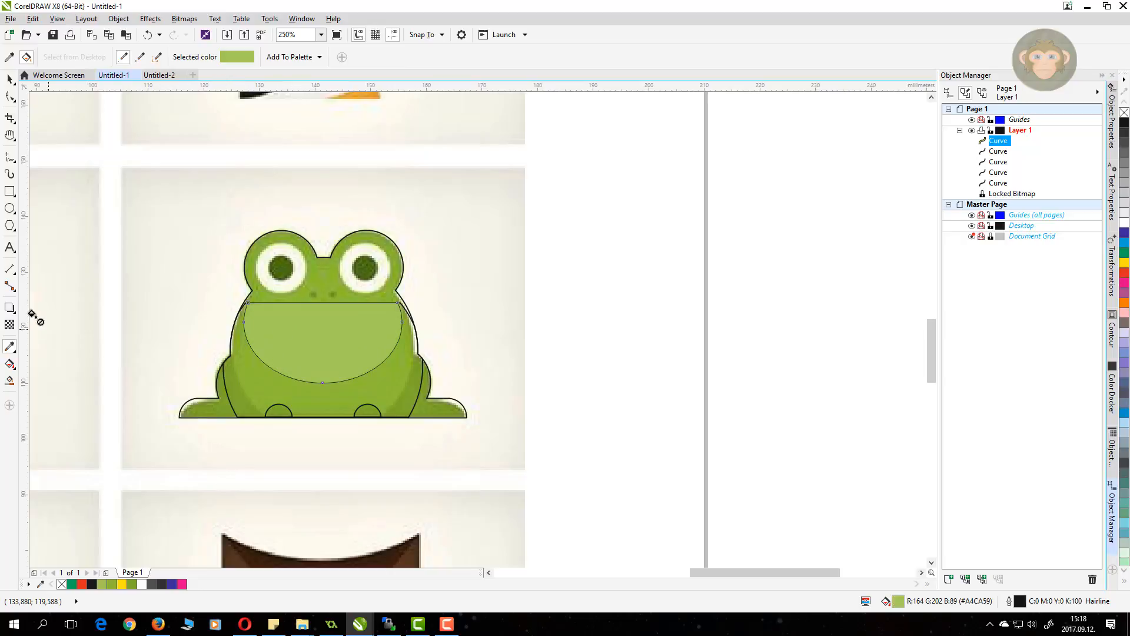
pyautogui.click(10, 78)
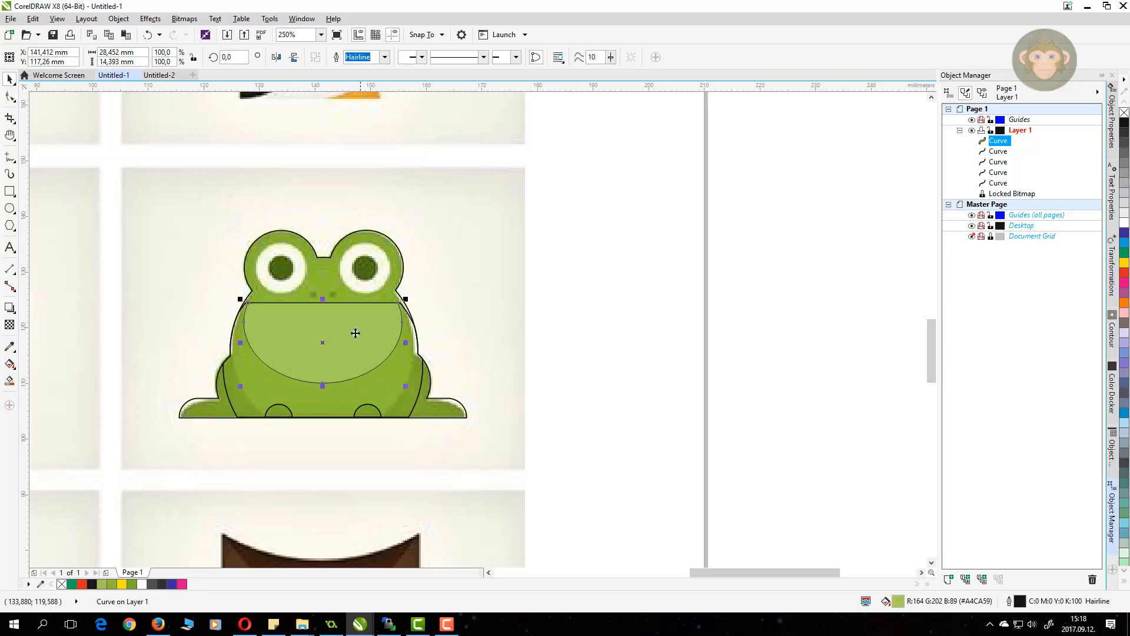
# Step: Fill the body shape with the reference frog's green, #8DBD35, using the Color Eyedropper
pyautogui.click(248, 389)
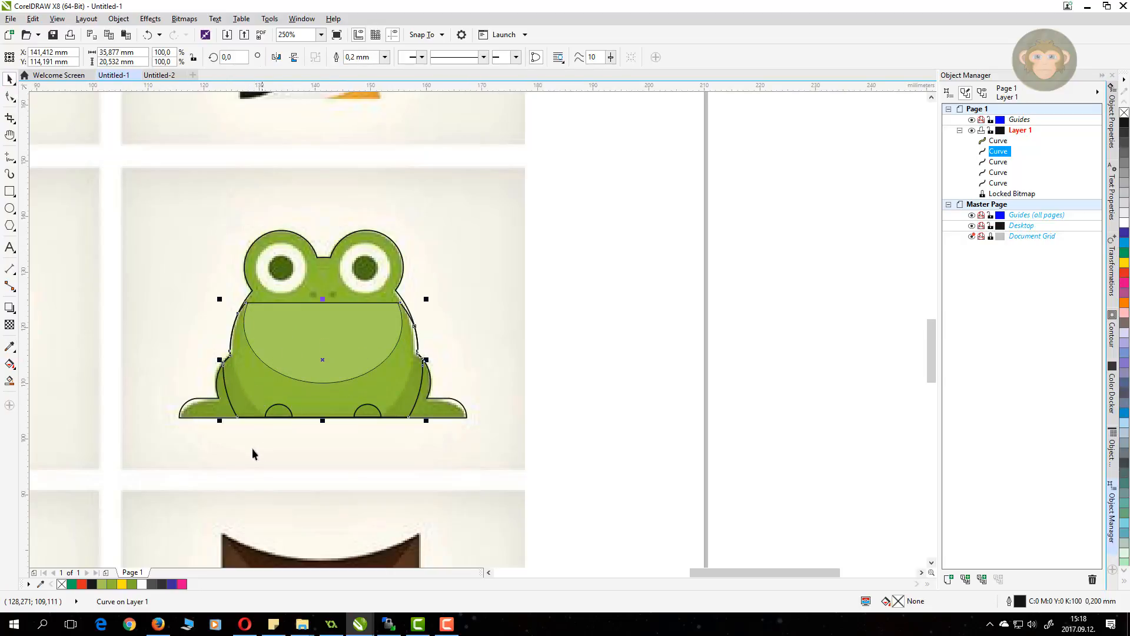
pyautogui.click(10, 347)
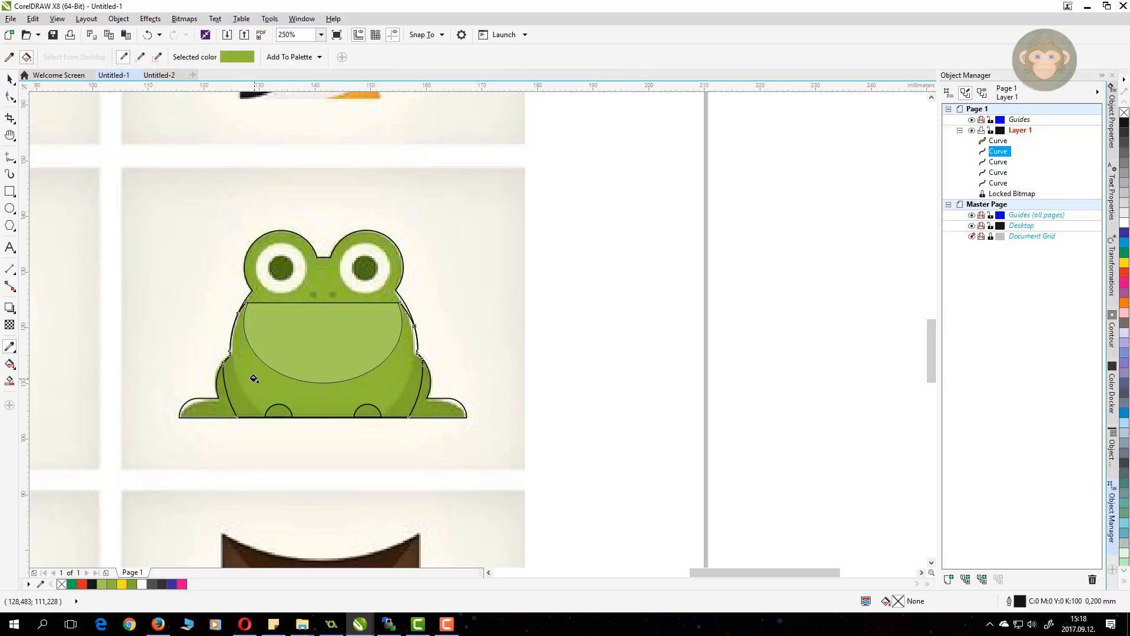
pyautogui.click(253, 377)
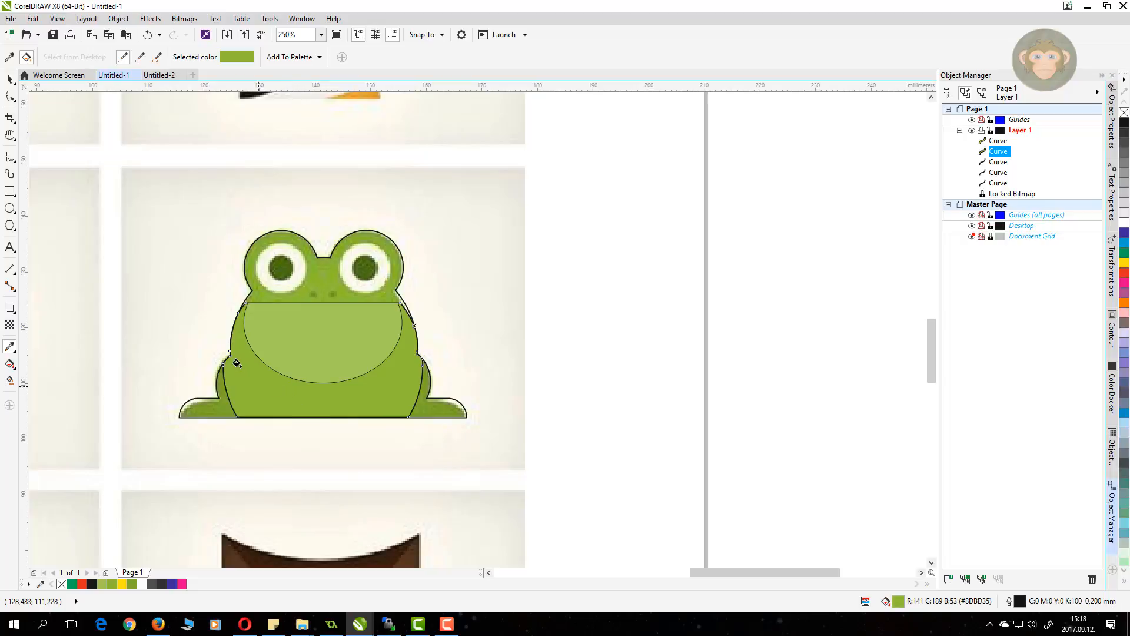
pyautogui.click(9, 79)
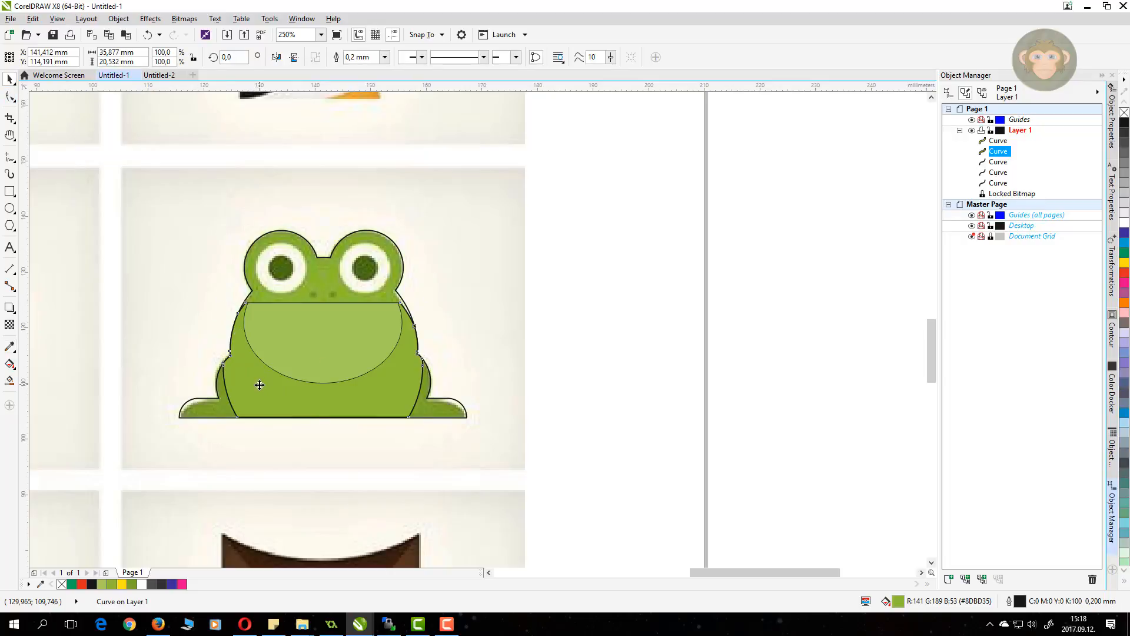
pyautogui.click(262, 386)
# Step: Send the green body shape back two levels using Order > Back One twice
pyautogui.rightClick(262, 386)
pyautogui.moveTo(339, 259)
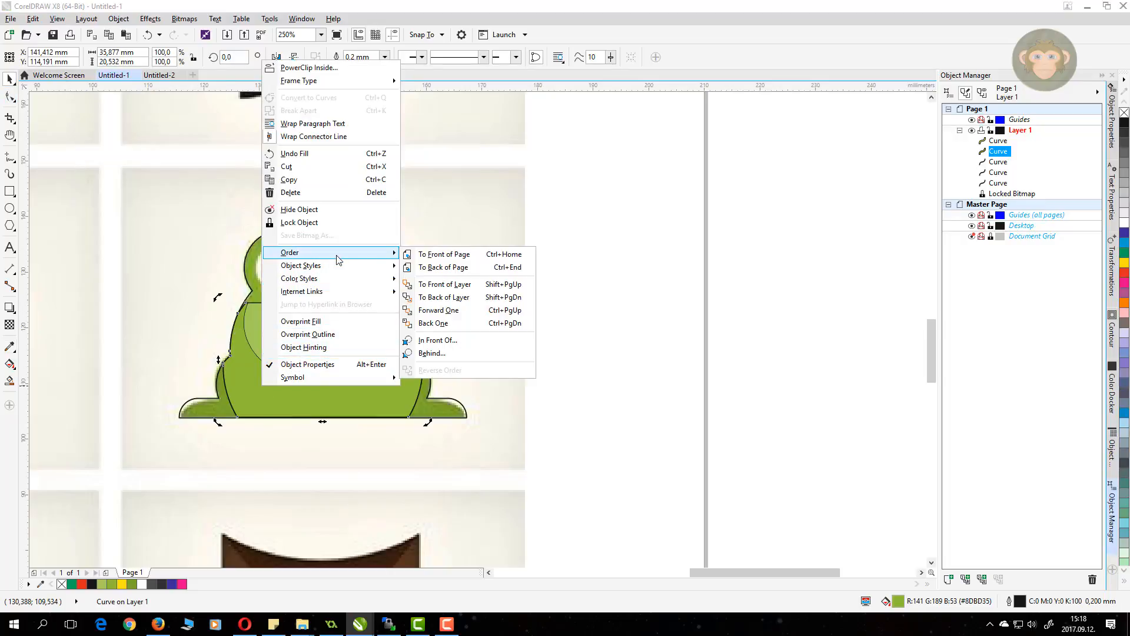
pyautogui.click(435, 324)
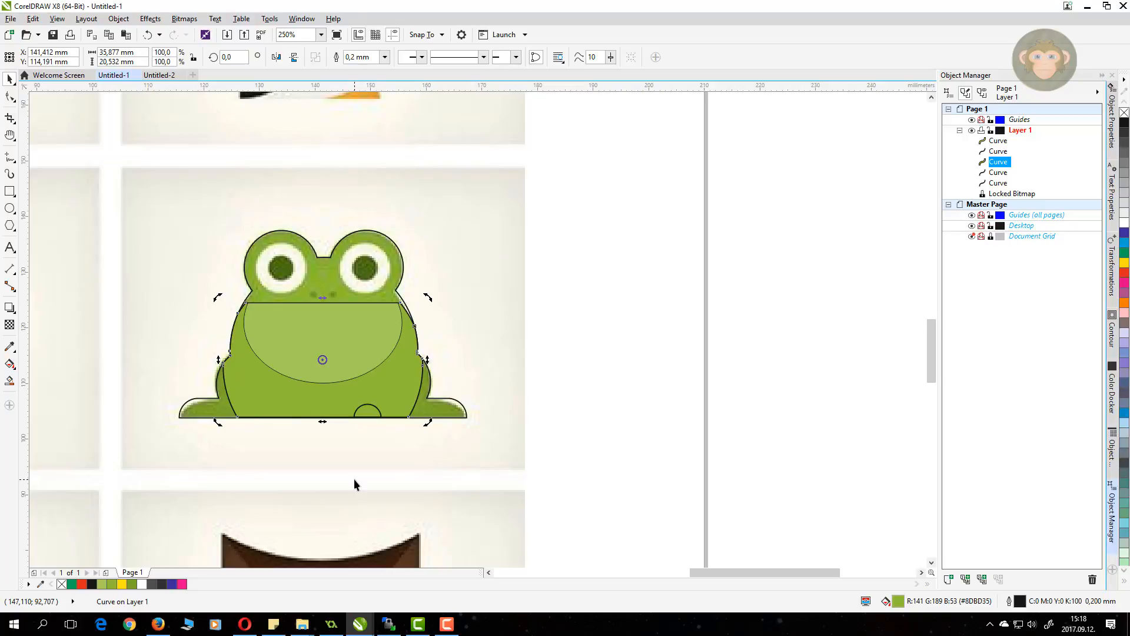
pyautogui.rightClick(294, 392)
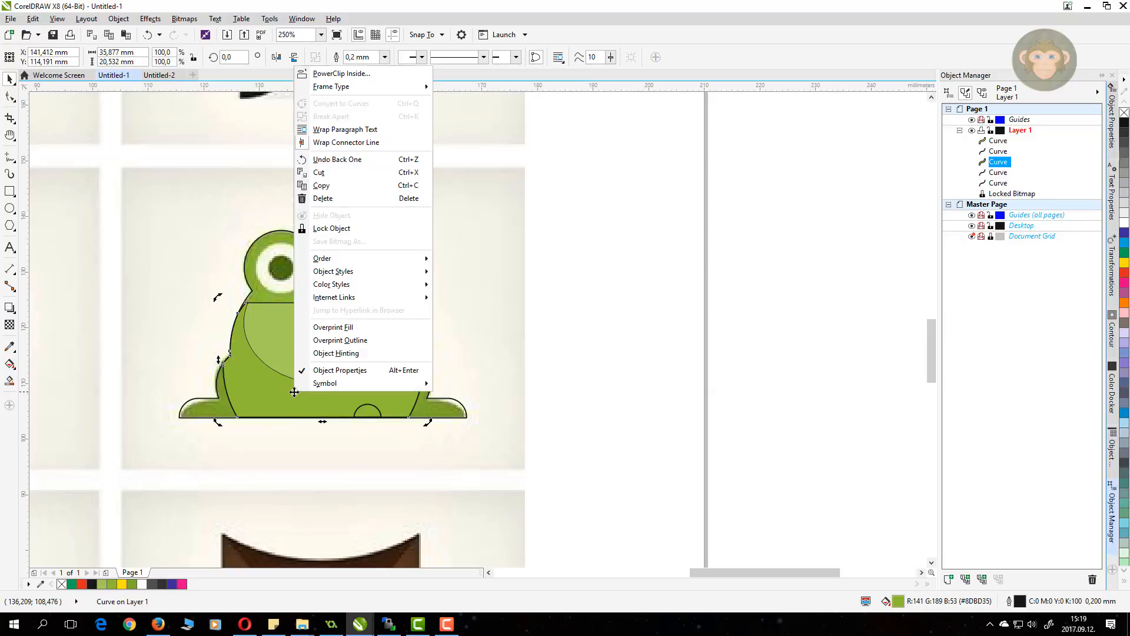
pyautogui.moveTo(382, 261)
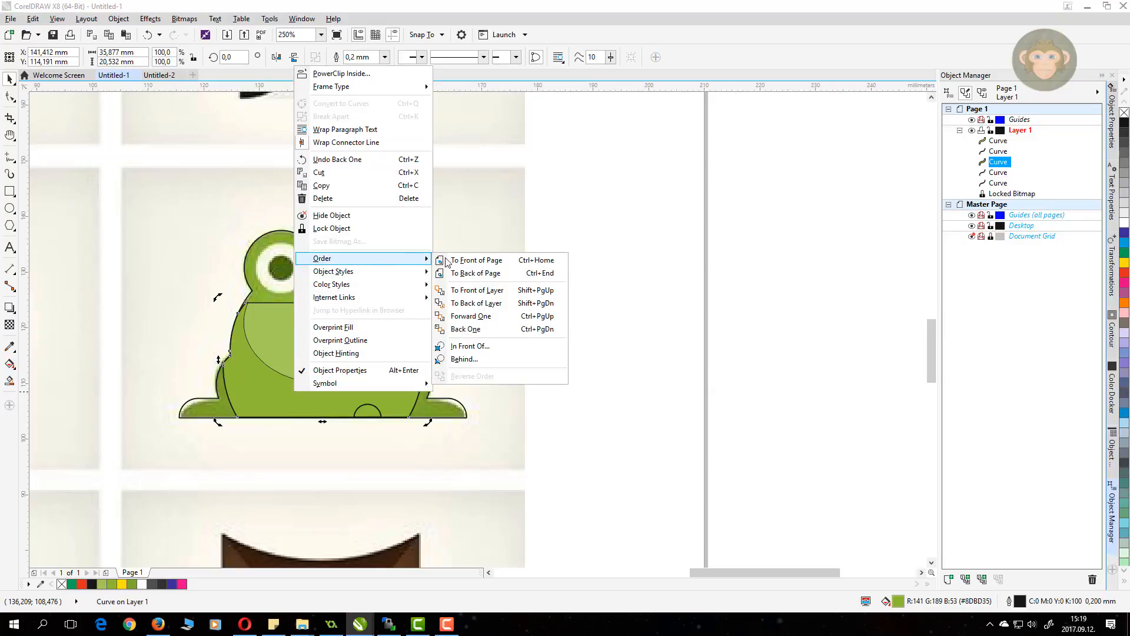
pyautogui.click(468, 326)
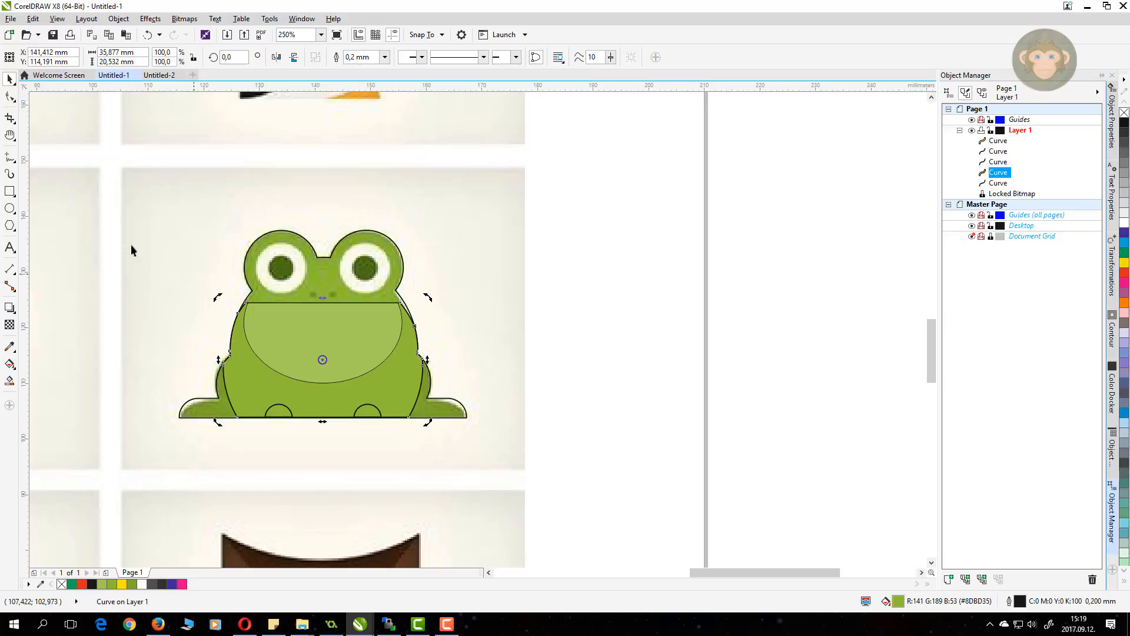
pyautogui.press('F7')
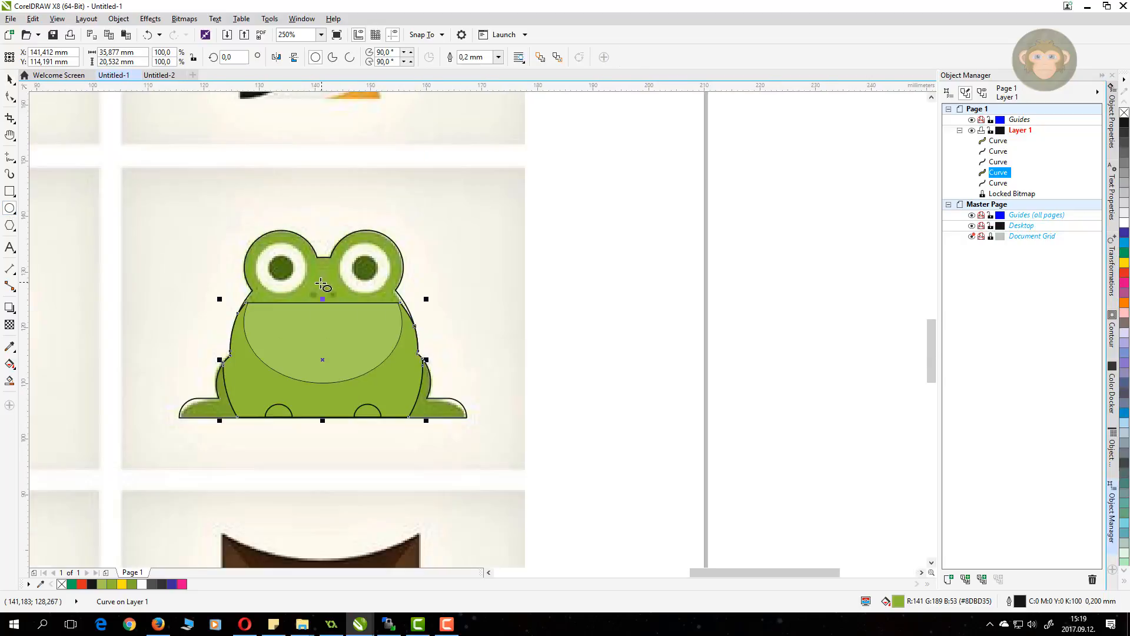
# Step: Draw circles tracing the left eye and its smaller pupil
pyautogui.scroll(2, 305, 265)
pyautogui.moveTo(213, 225); pyautogui.dragTo(318, 331)
pyautogui.moveTo(268, 277); pyautogui.dragTo(257, 270)
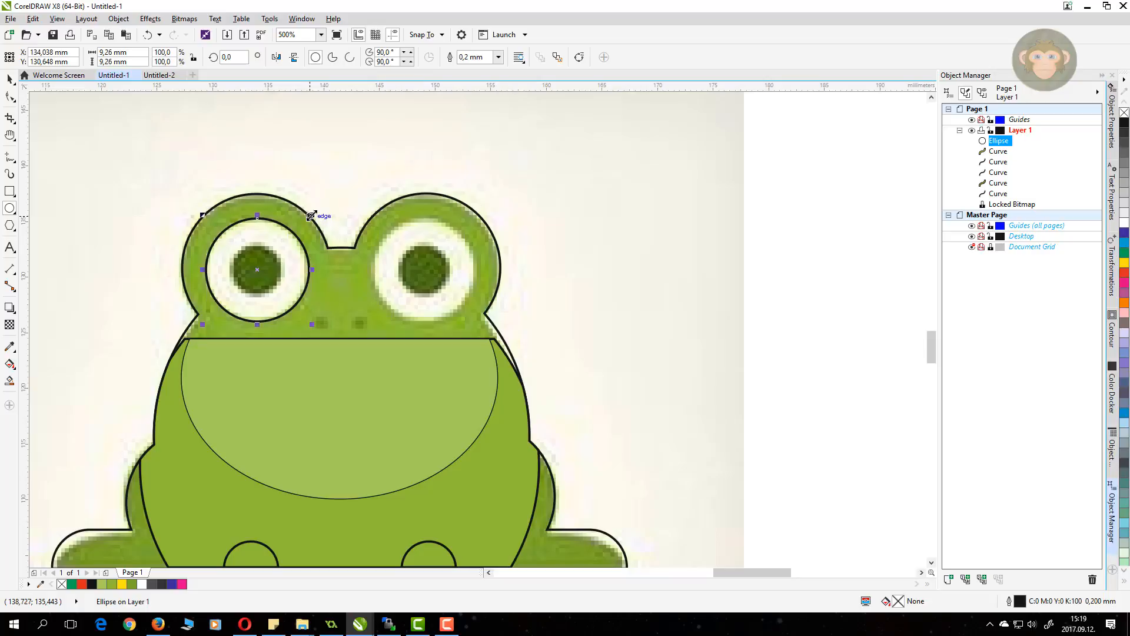
pyautogui.moveTo(312, 215); pyautogui.dragTo(288, 242)
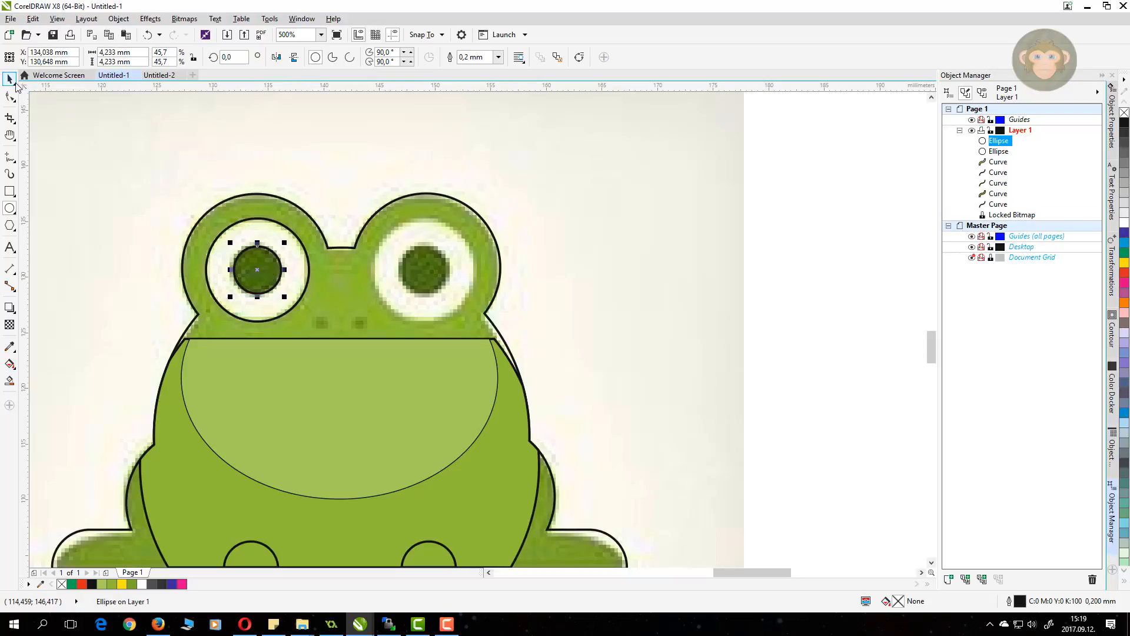
# Step: Copy both eye circles onto the right eye, then make tiny pupil copies for the nostrils
pyautogui.click(9, 80)
pyautogui.keyDown('shift'); pyautogui.click(268, 221); pyautogui.keyUp('shift')
pyautogui.moveTo(270, 255); pyautogui.dragTo(425, 277)
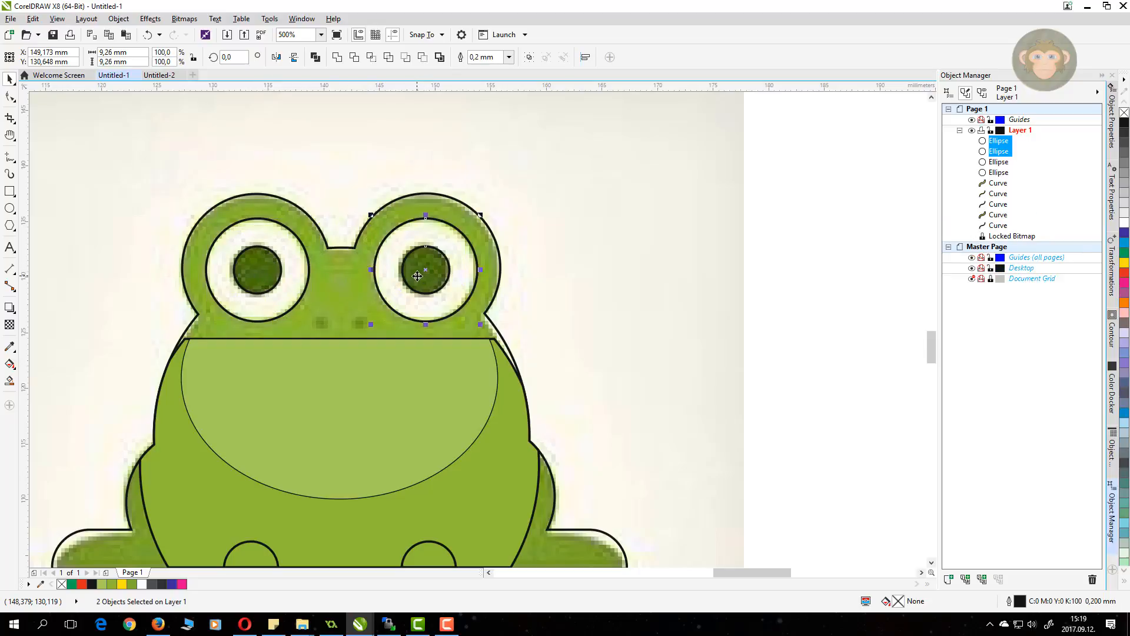
pyautogui.click(541, 233)
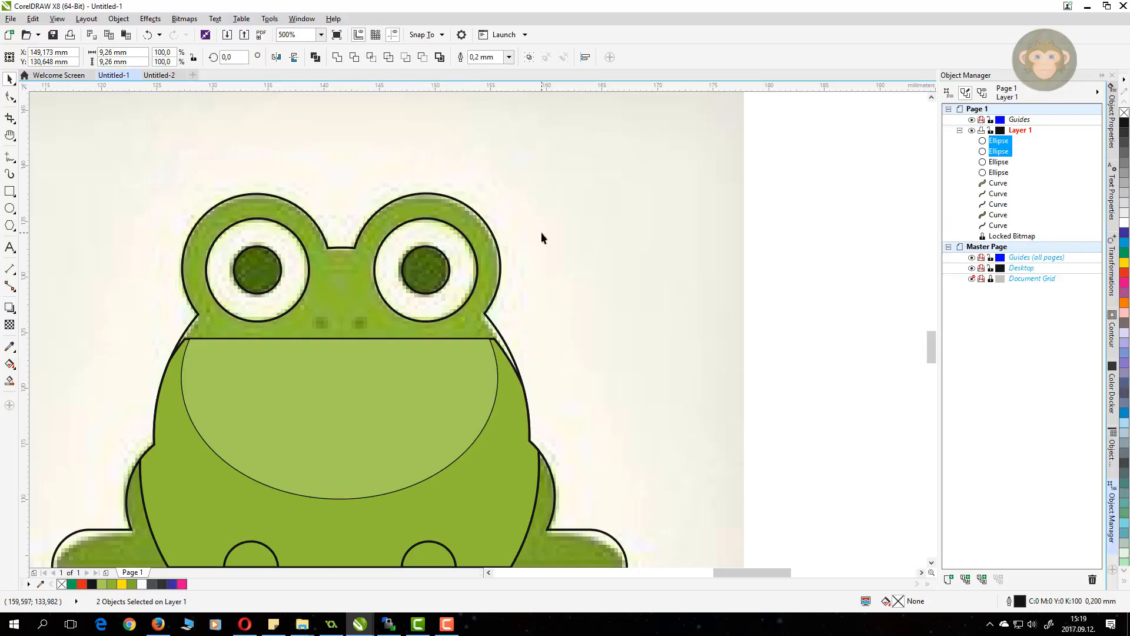
pyautogui.click(429, 262)
pyautogui.moveTo(452, 242); pyautogui.dragTo(320, 323)
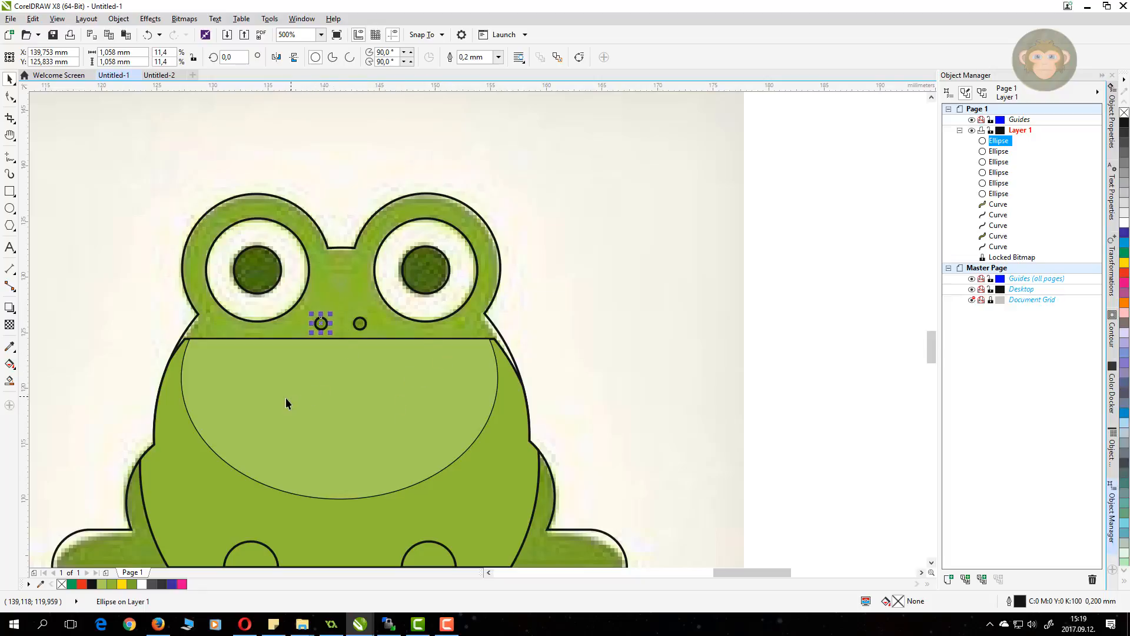
pyautogui.scroll(-2, 287, 403)
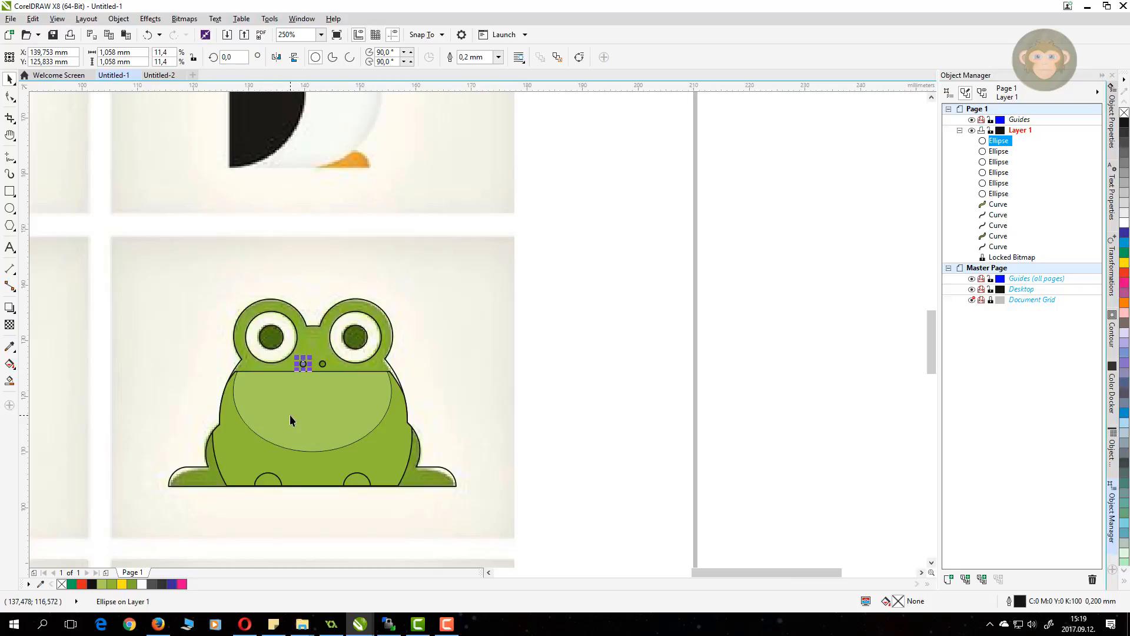
# Step: Fill both foot arches with a darker green sampled from the reference picture
pyautogui.click(249, 453)
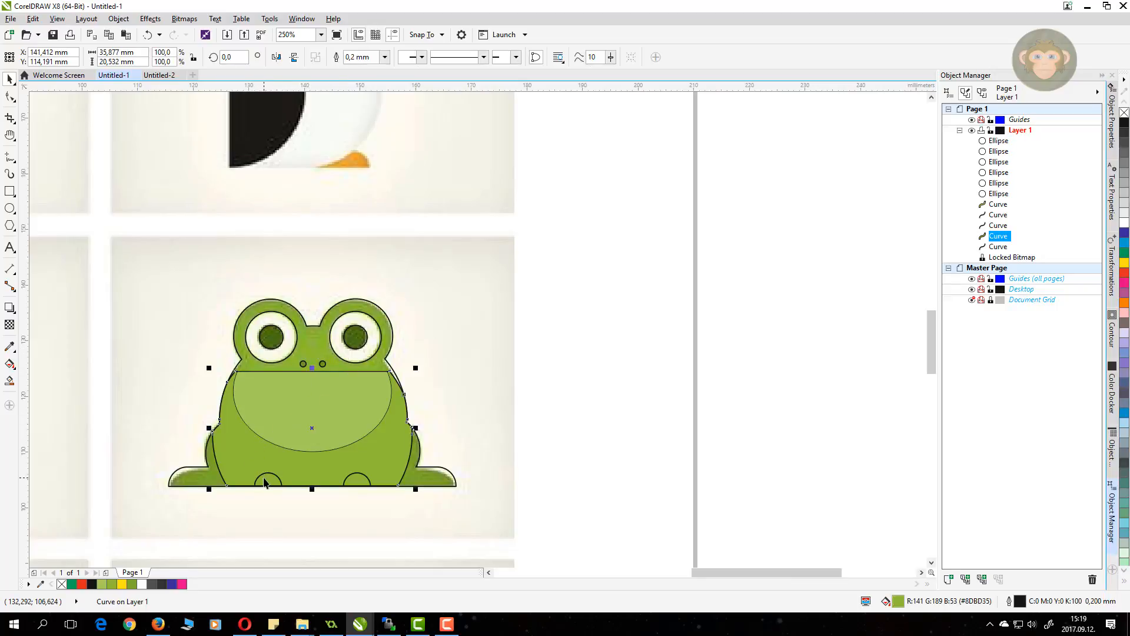
pyautogui.click(268, 474)
pyautogui.click(9, 346)
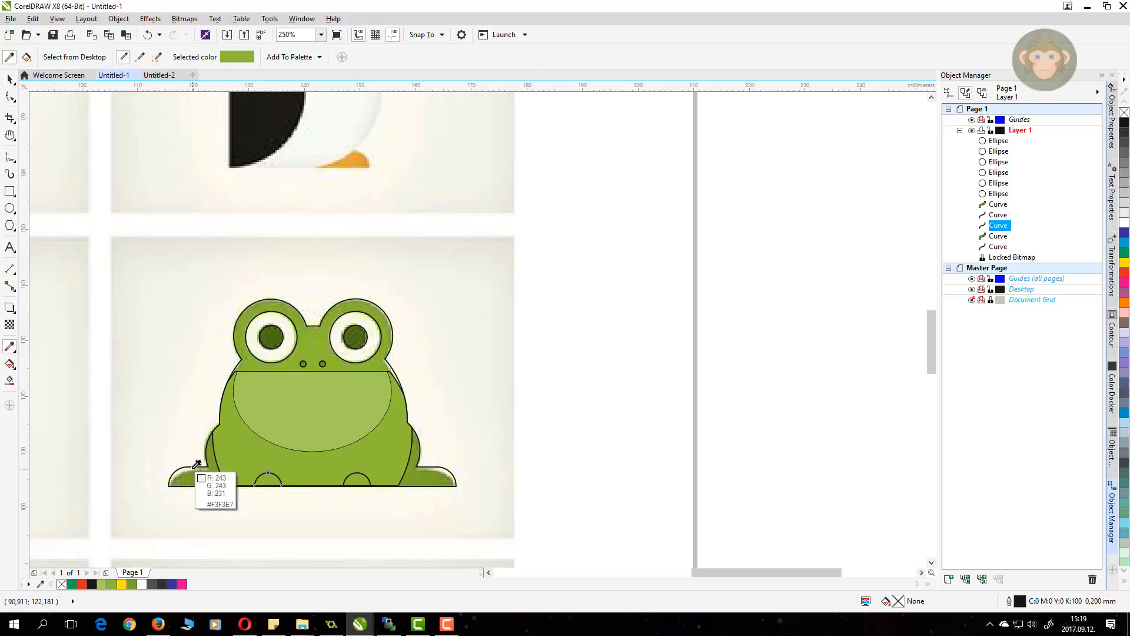
pyautogui.click(220, 480)
pyautogui.click(266, 481)
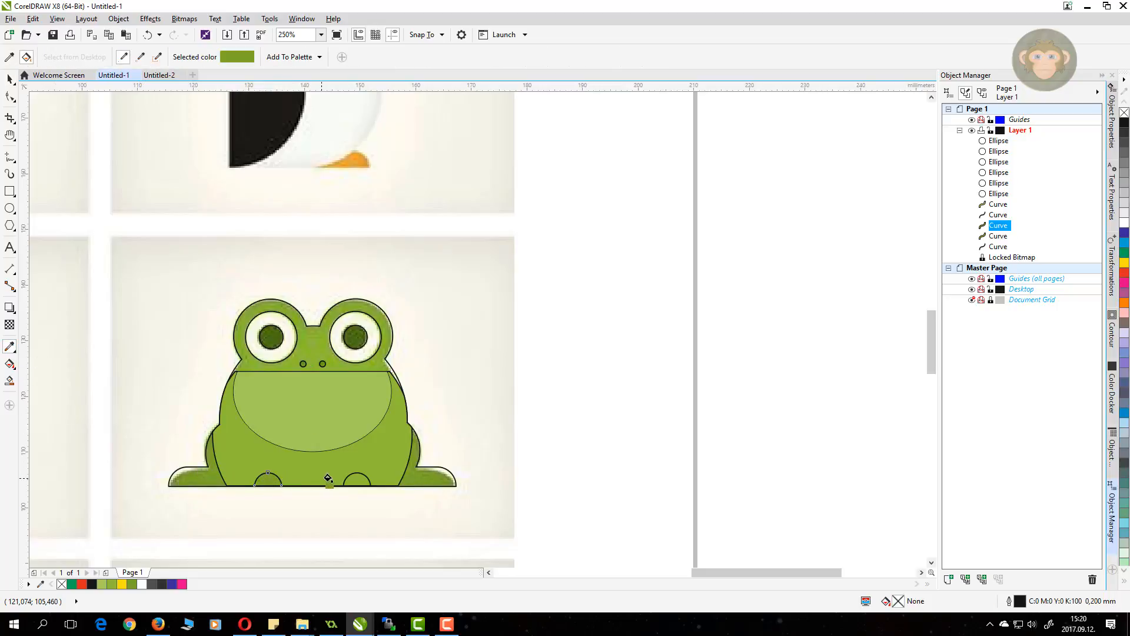
pyautogui.click(353, 480)
pyautogui.click(190, 473)
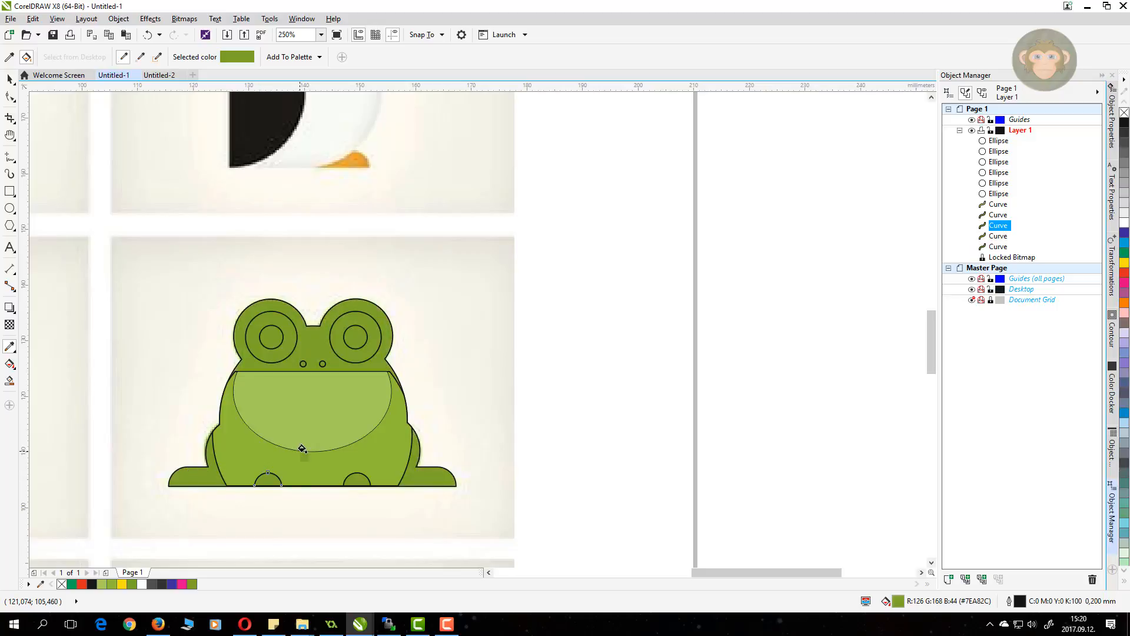
pyautogui.click(9, 78)
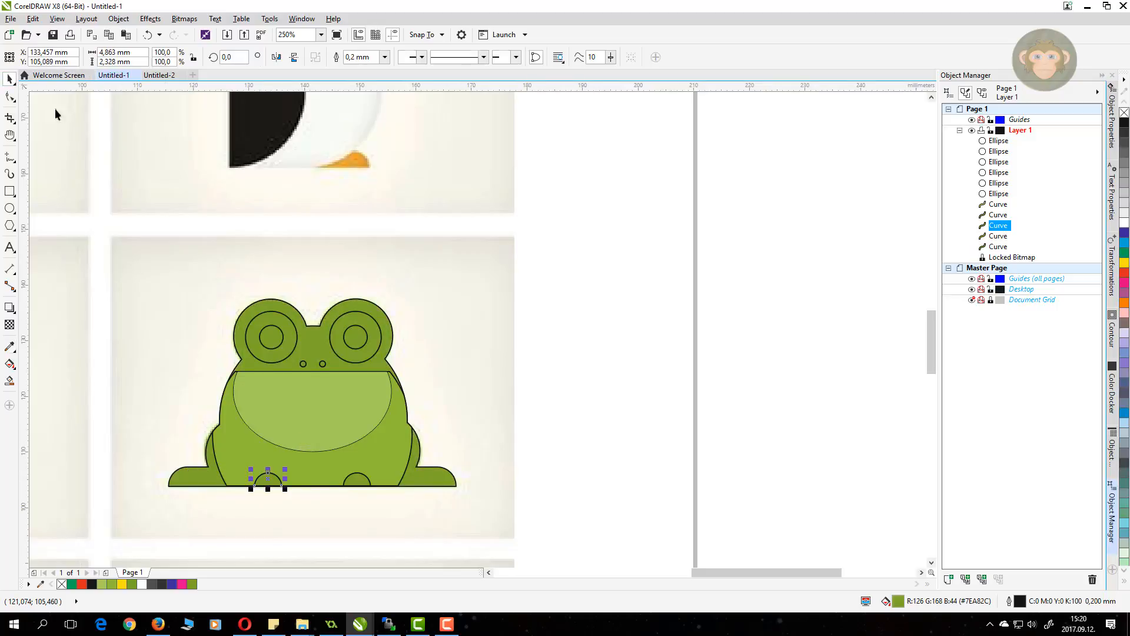
# Step: Fill the pupils and nostrils dark grey and both eye rings 10% black
pyautogui.click(304, 365)
pyautogui.keyDown('shift'); pyautogui.click(322, 363); pyautogui.keyUp('shift')
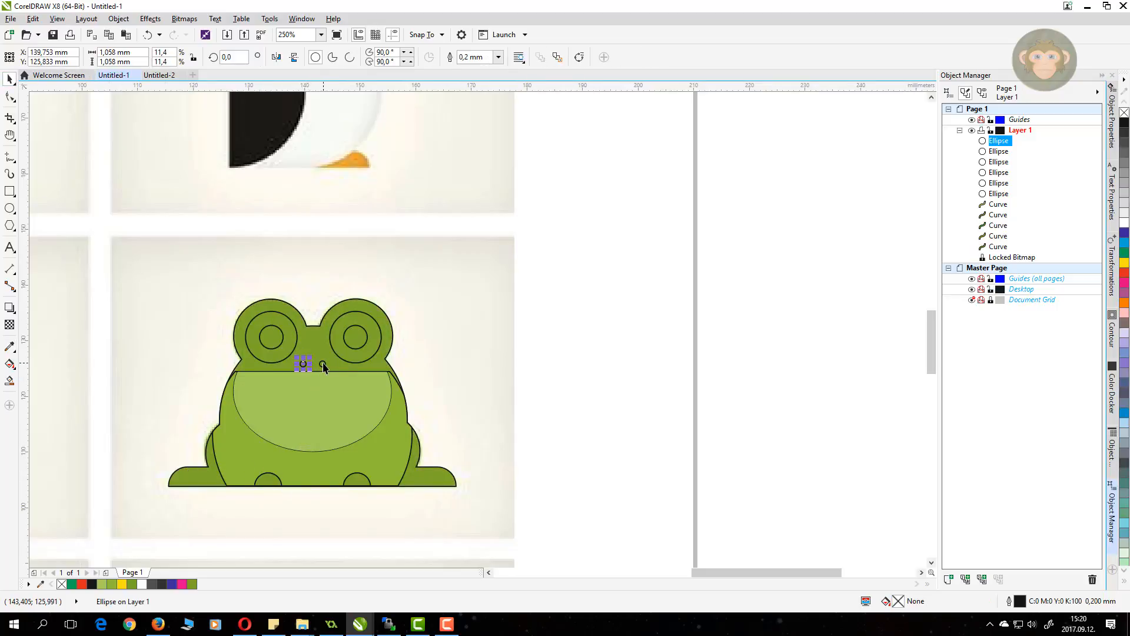
pyautogui.keyDown('shift'); pyautogui.click(334, 337); pyautogui.keyUp('shift')
pyautogui.keyDown('shift'); pyautogui.click(280, 338); pyautogui.keyUp('shift')
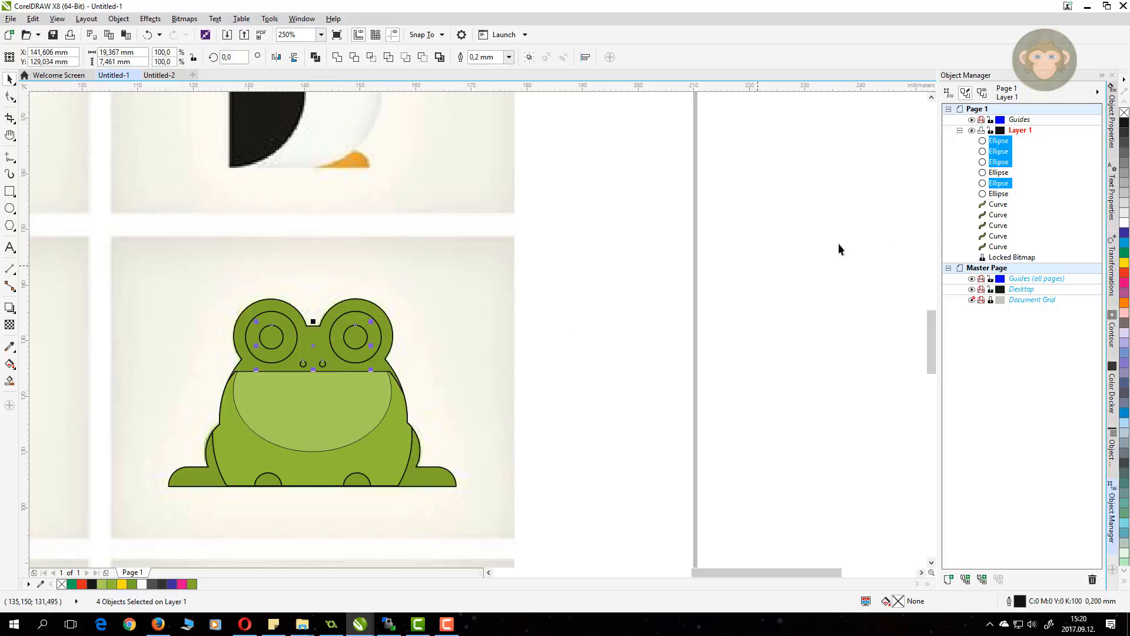
pyautogui.click(1125, 154)
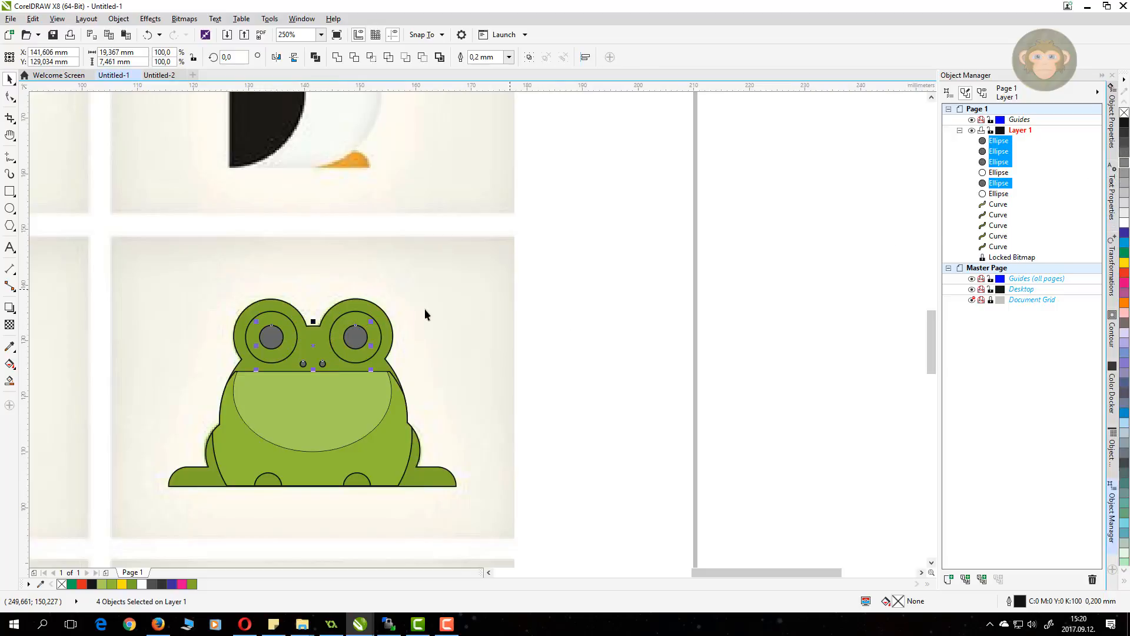
pyautogui.click(360, 313)
pyautogui.keyDown('shift'); pyautogui.click(273, 323); pyautogui.keyUp('shift')
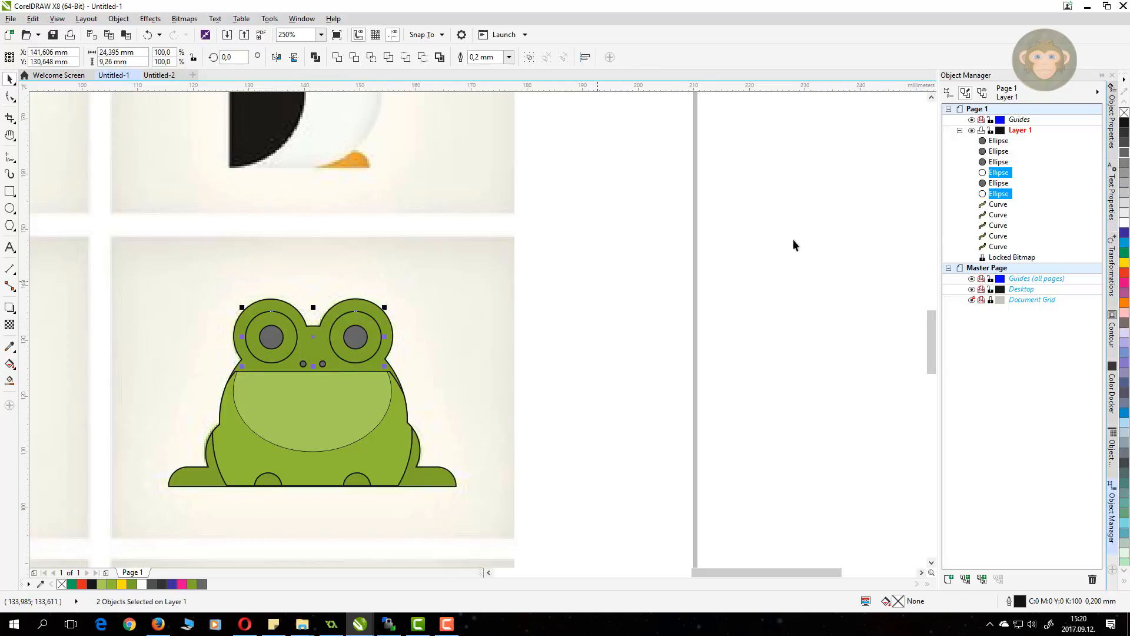
pyautogui.click(1122, 214)
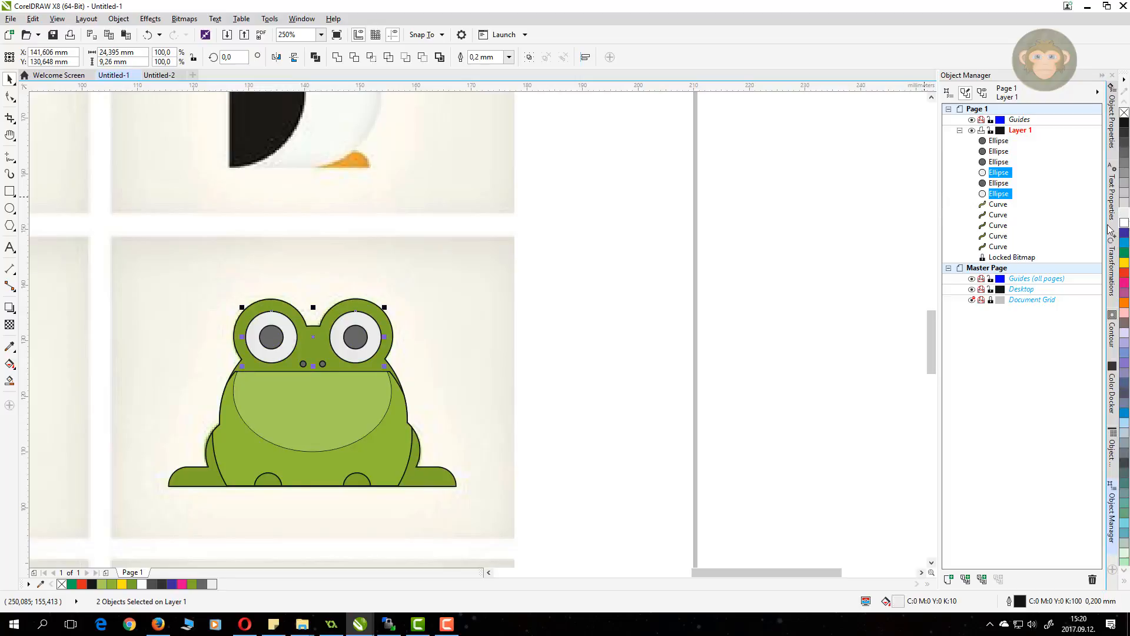
# Step: Remove all frog outlines, place a copy to the right, and delete the original
pyautogui.moveTo(571, 520); pyautogui.dragTo(125, 288)
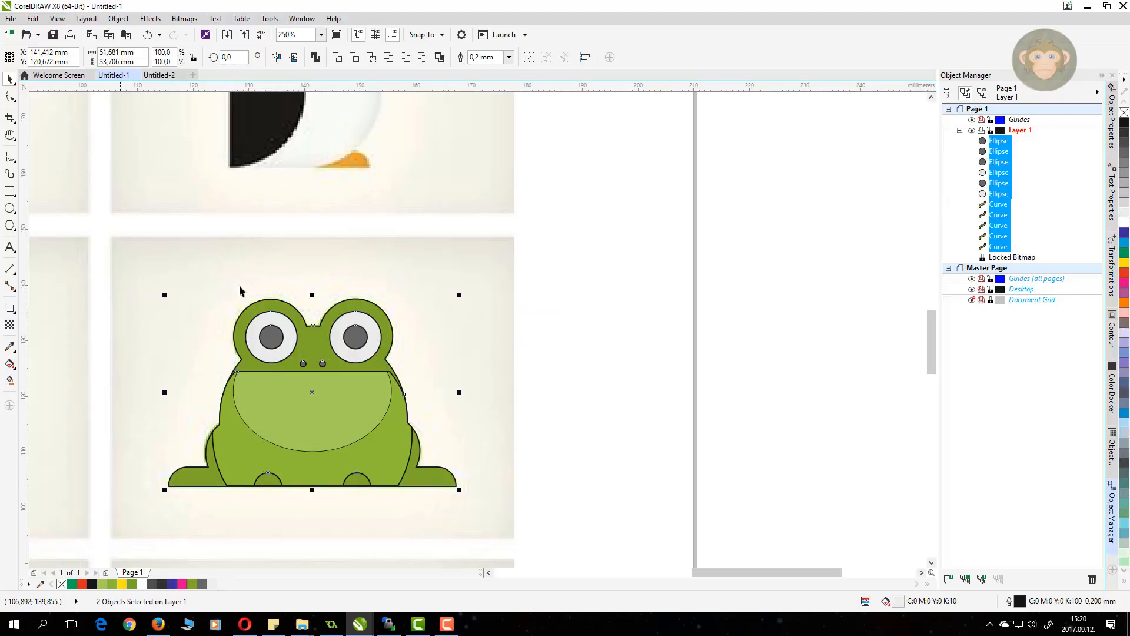
pyautogui.rightClick(1124, 112)
pyautogui.moveTo(325, 400); pyautogui.dragTo(616, 409)
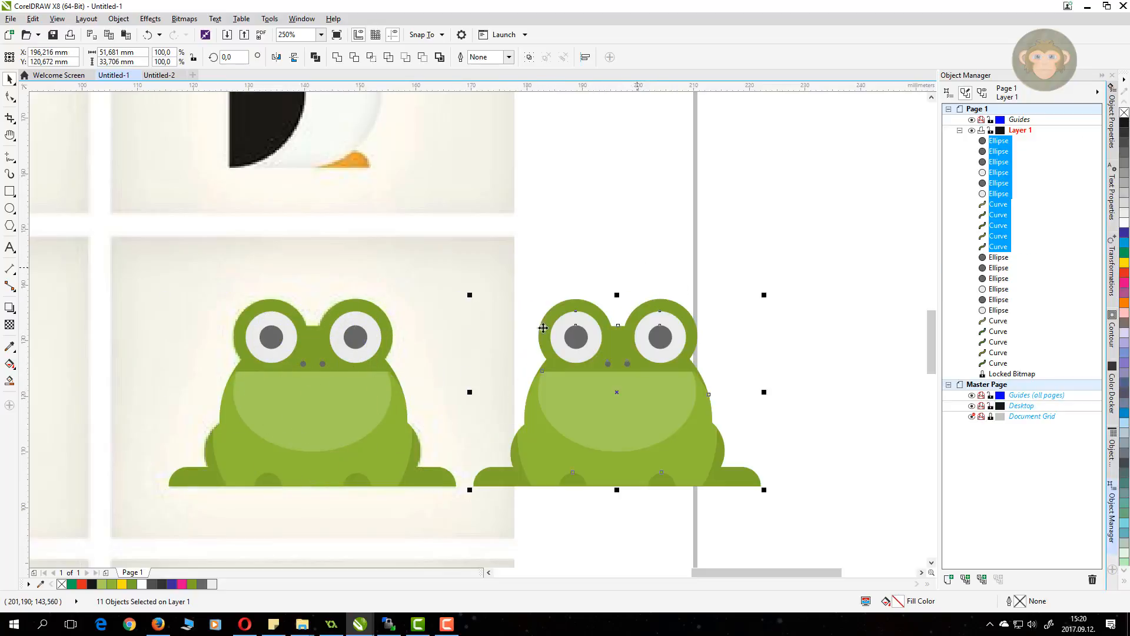
pyautogui.moveTo(96, 277); pyautogui.dragTo(465, 528)
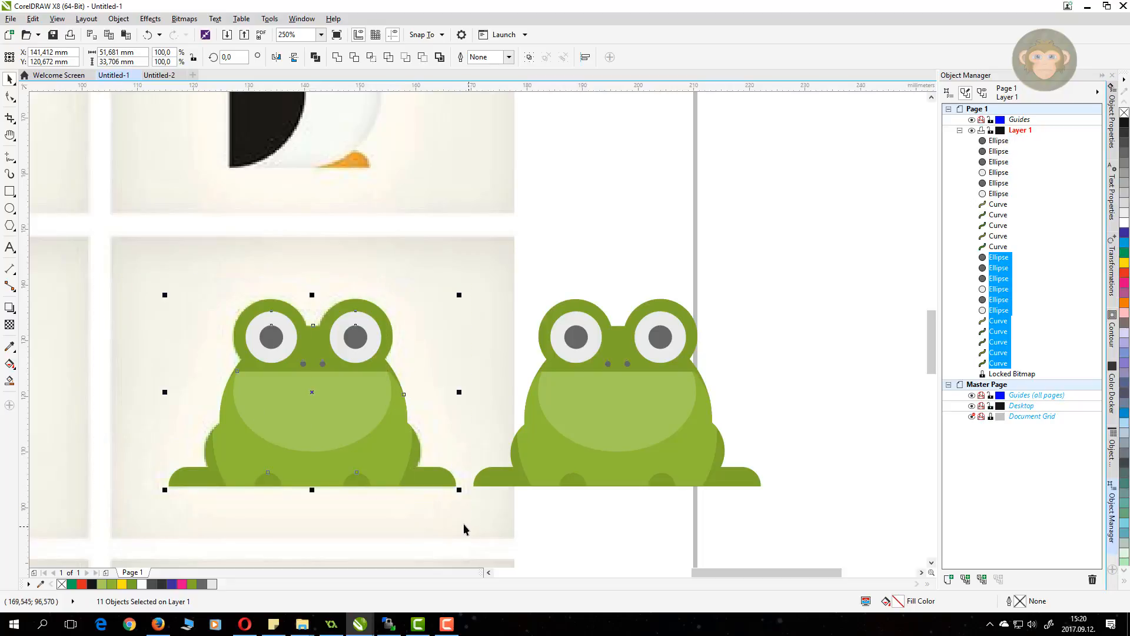
pyautogui.press('Delete')
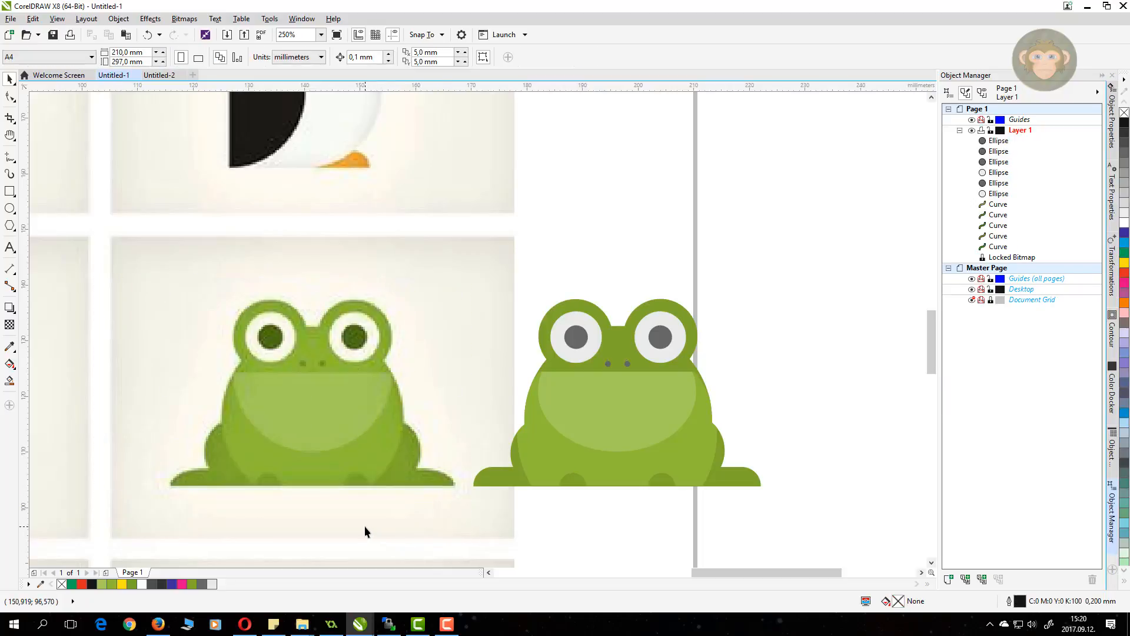